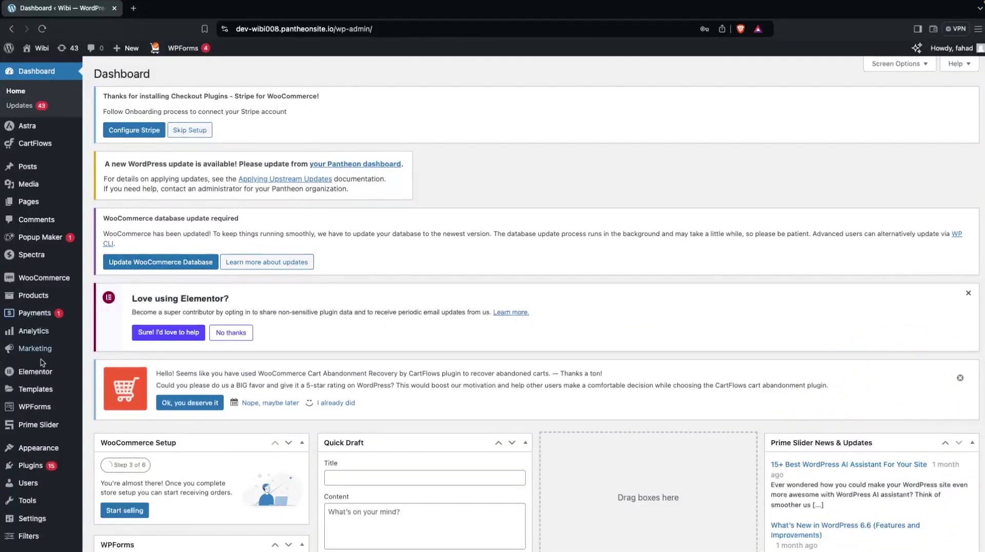
Step: Find the Max Mega Menu plugin among the new plugins, install it and activate it
mouse_move(31, 465)
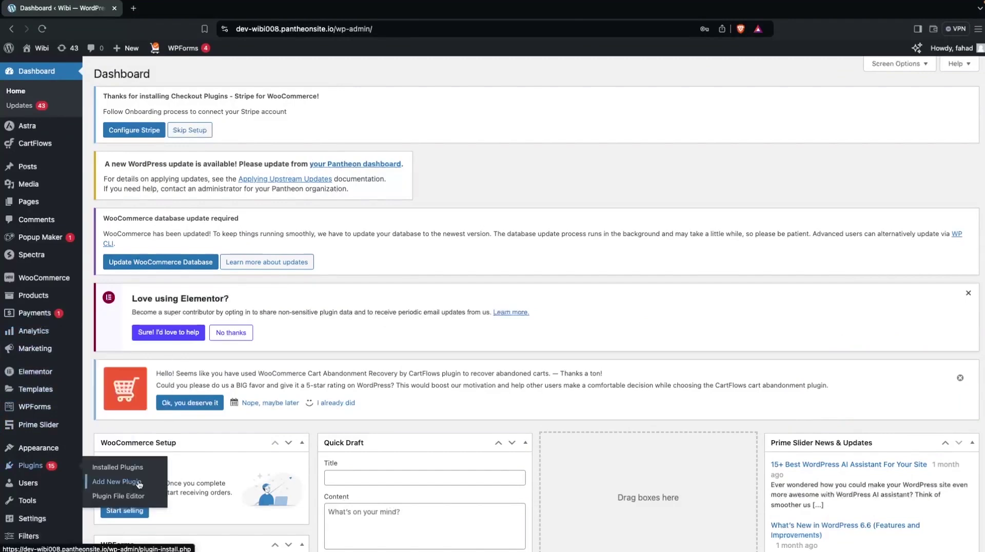
left_click(147, 482)
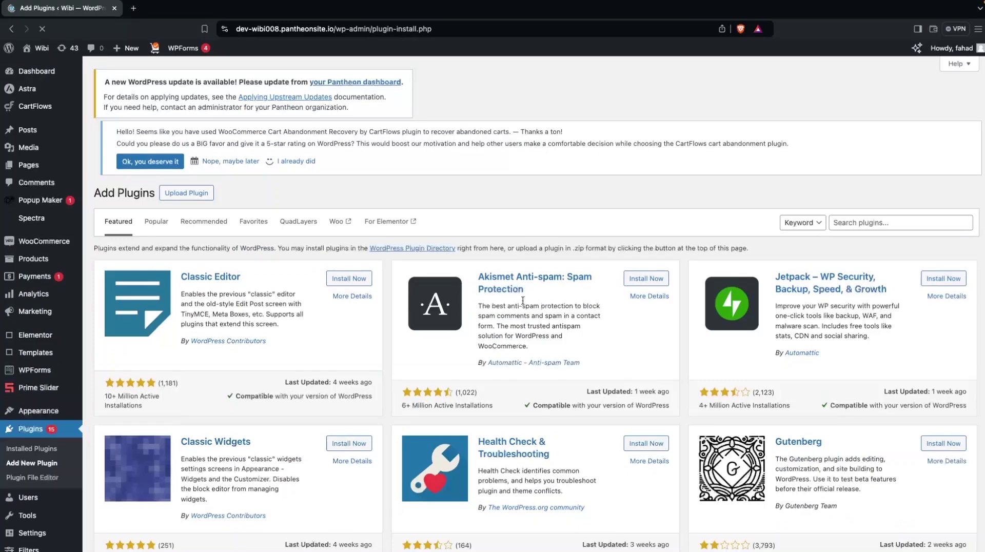
left_click(856, 222)
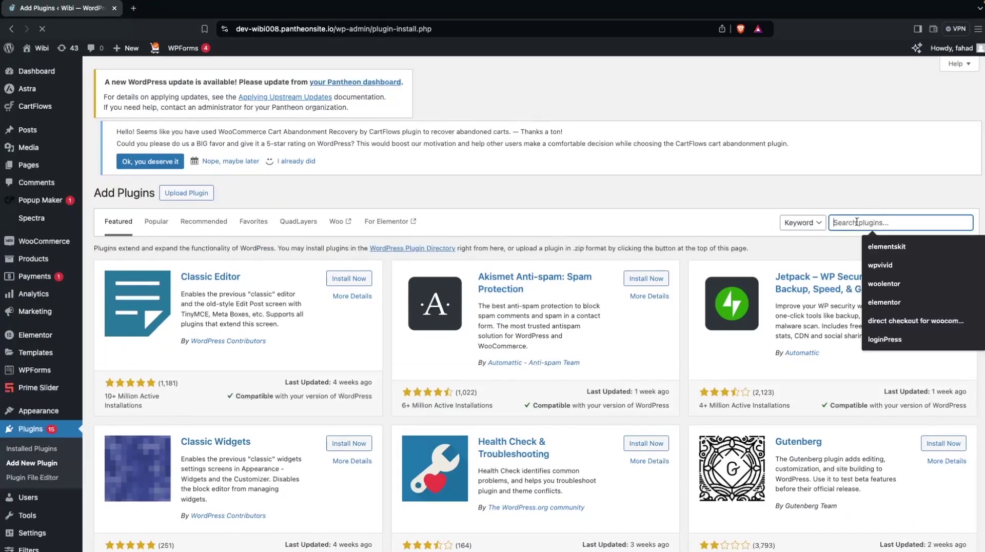
type("max mega menu")
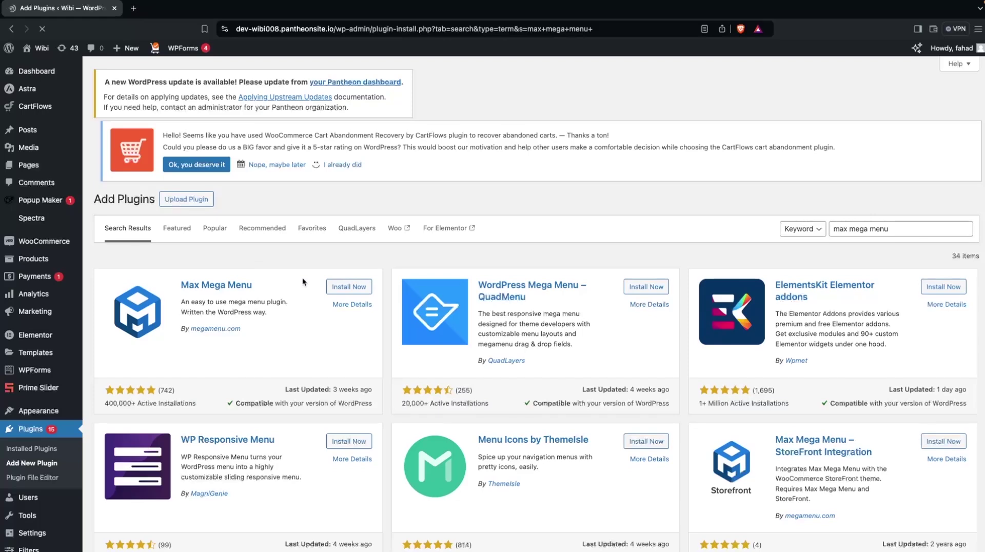
left_click(349, 286)
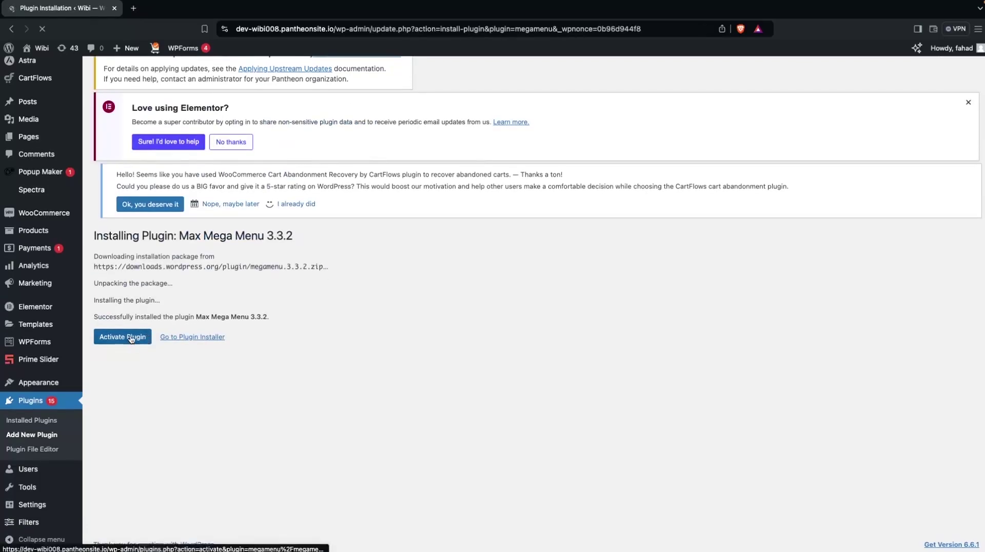
left_click(131, 338)
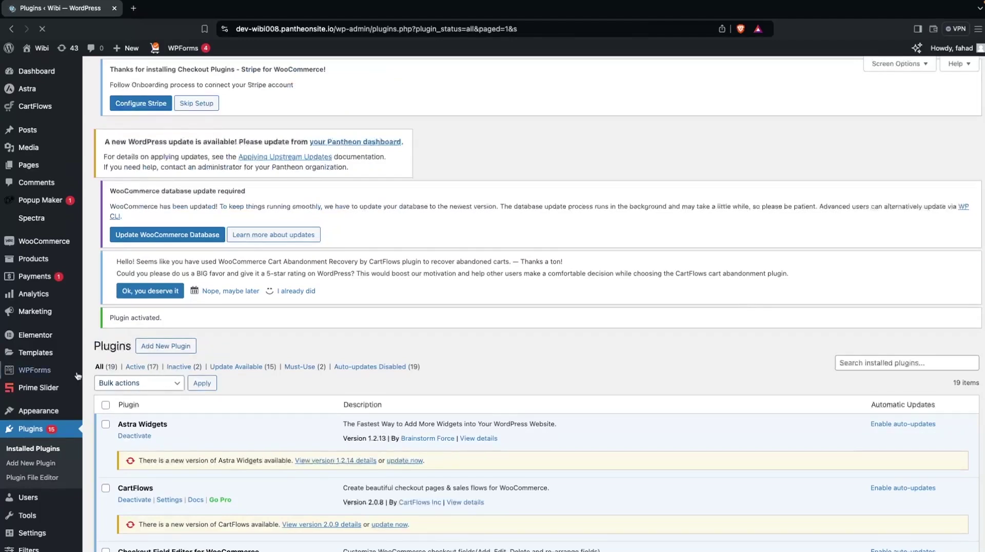
Step: Visit the live site in a separate tab to view its header navigation
scroll(77, 360, "down", 2)
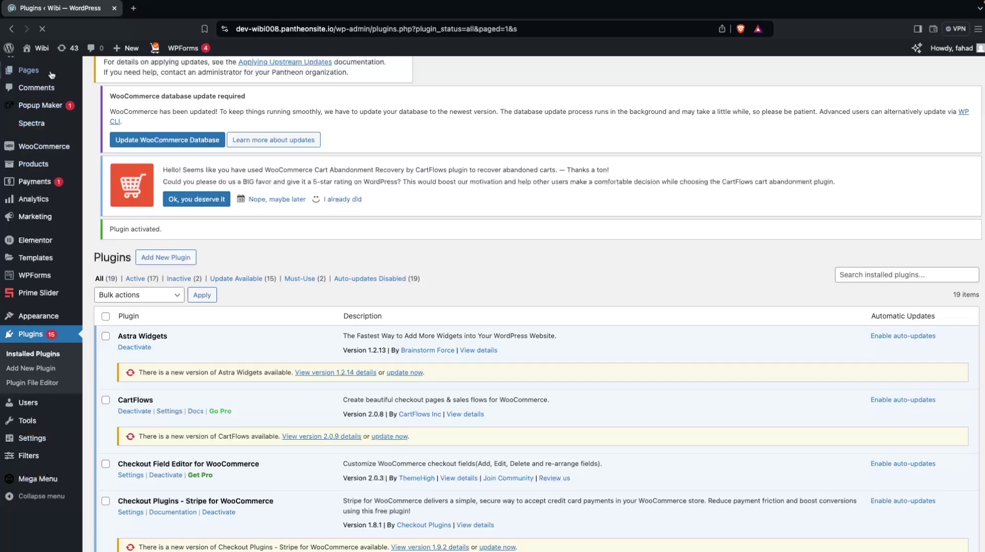
mouse_move(47, 51)
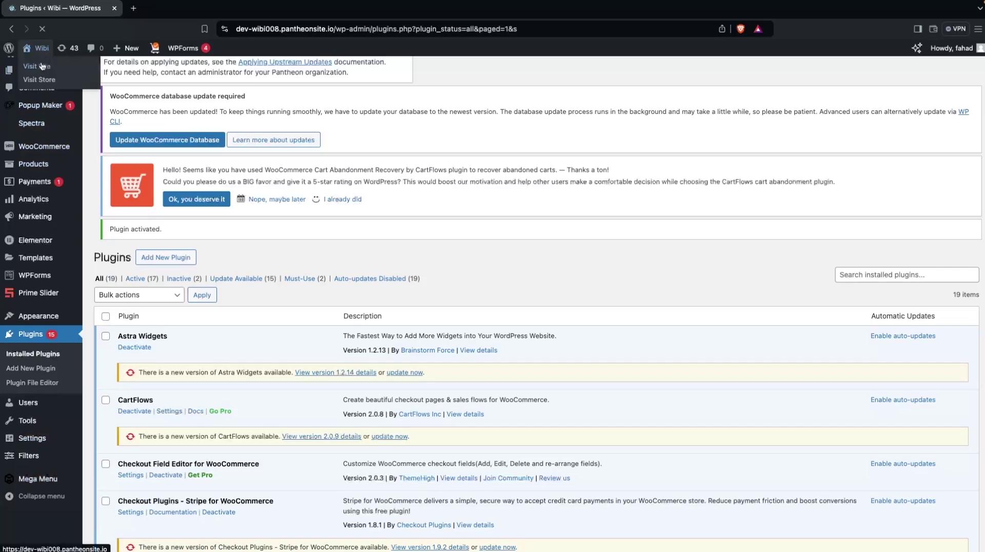
left_click(42, 66)
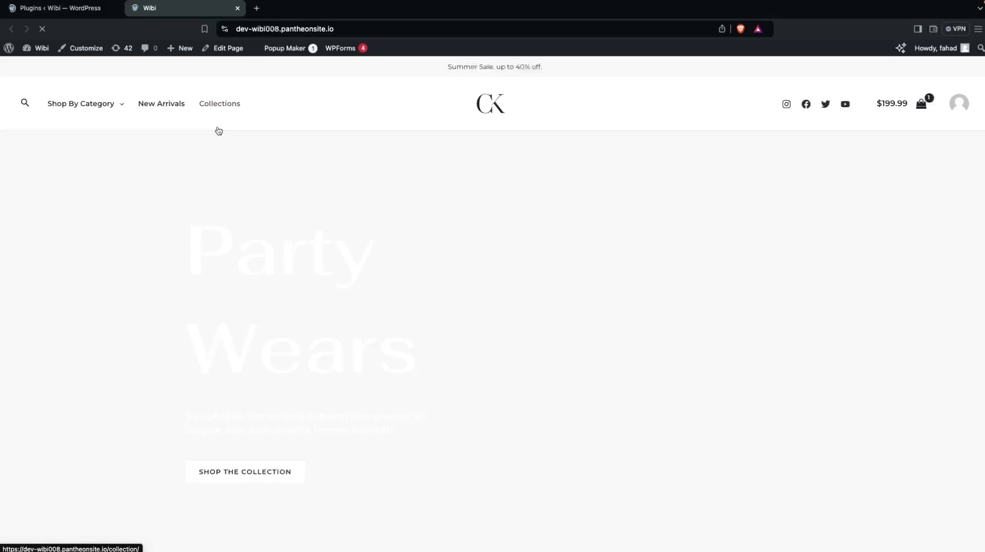
Step: Enable Max Mega Menu for the Primary Menu location, keep the Hover Intent event, and save the changes
left_click(91, 12)
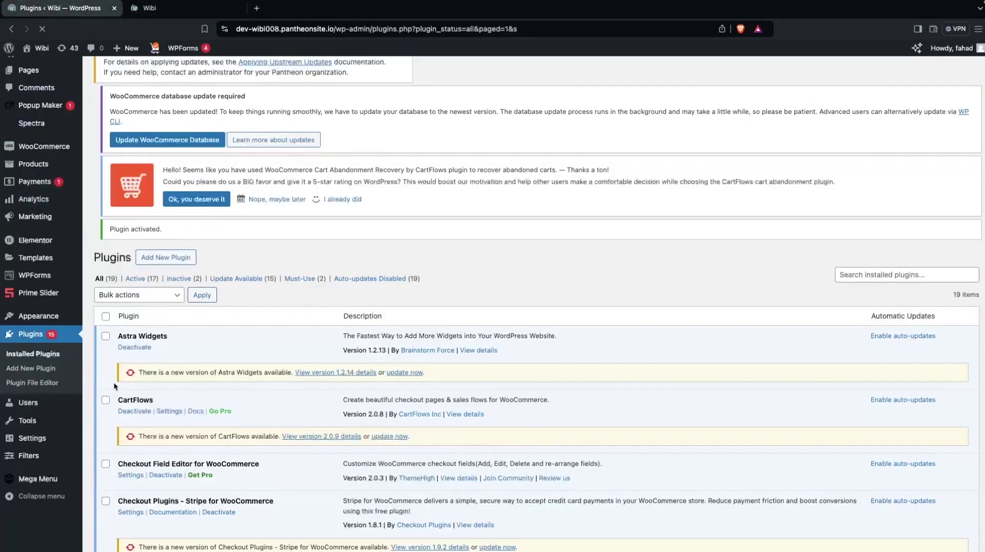
left_click(45, 482)
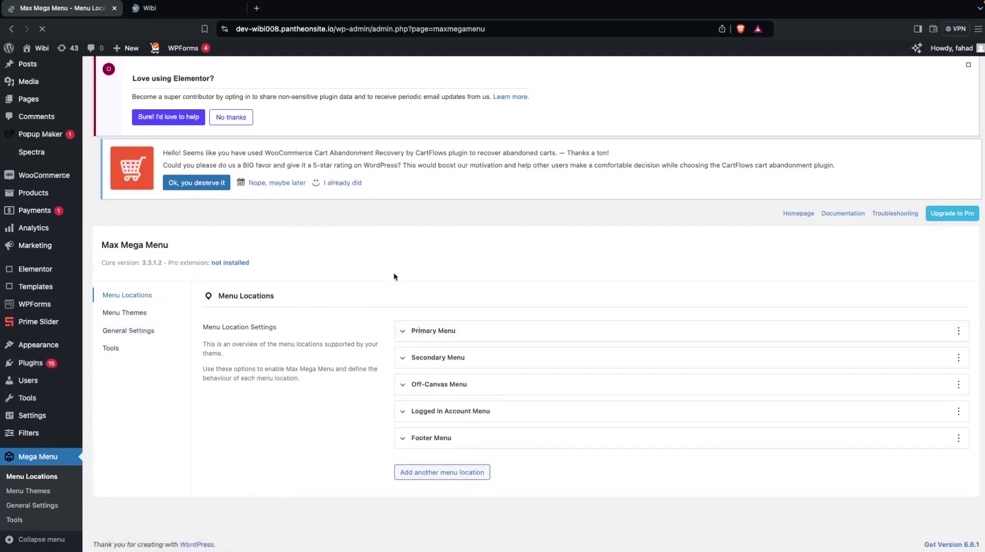
left_click(403, 336)
scroll(420, 379, "down", 3)
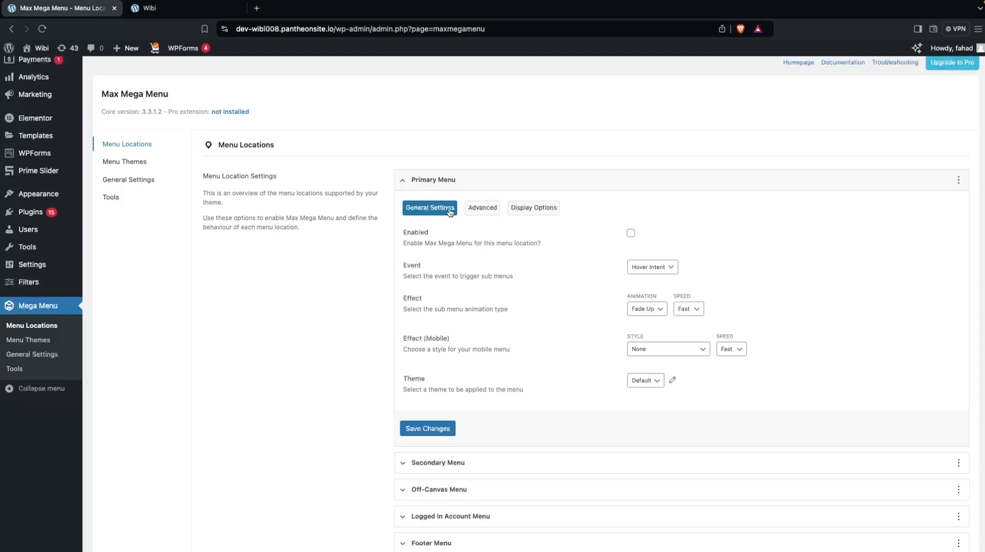
left_click(630, 233)
left_click(674, 270)
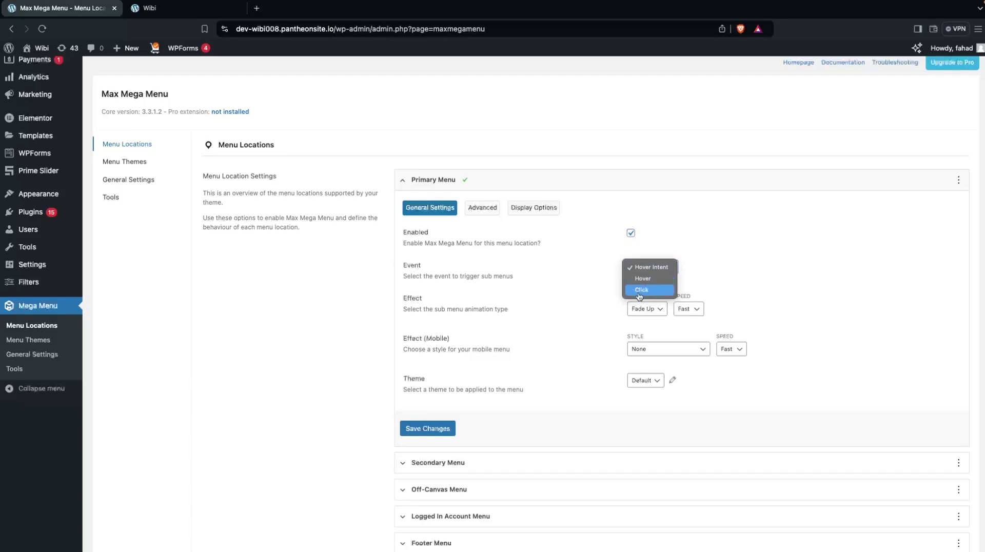
left_click(586, 259)
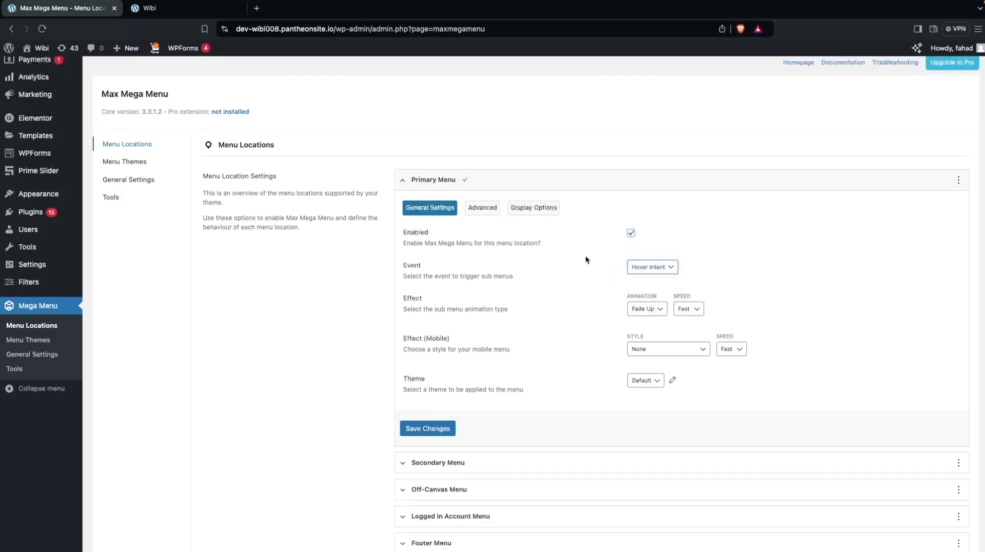
left_click(419, 430)
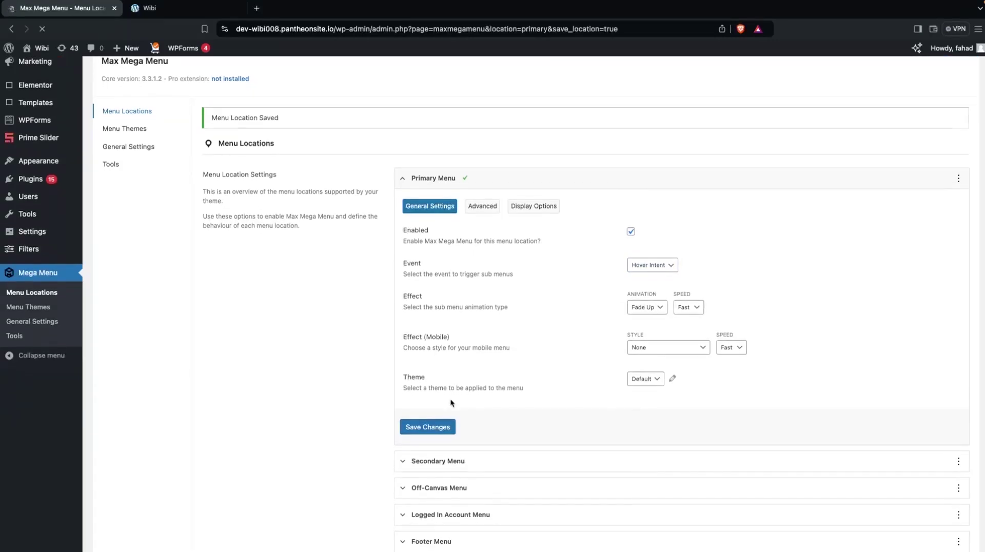
Step: Review the Advanced settings and Display Options of the Primary Menu location
left_click(483, 207)
scroll(516, 248, "down", 1)
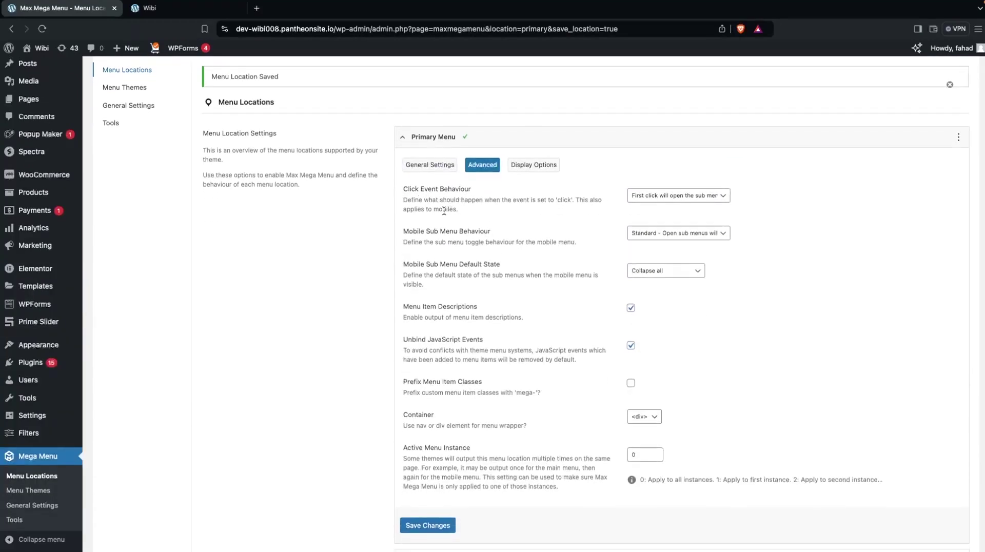
scroll(462, 199, "down", 2)
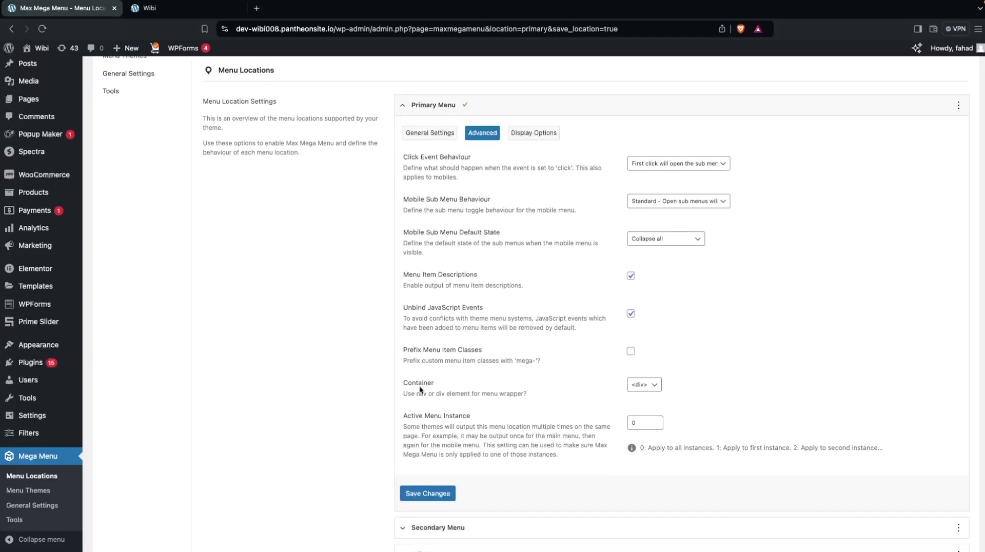
left_click(530, 135)
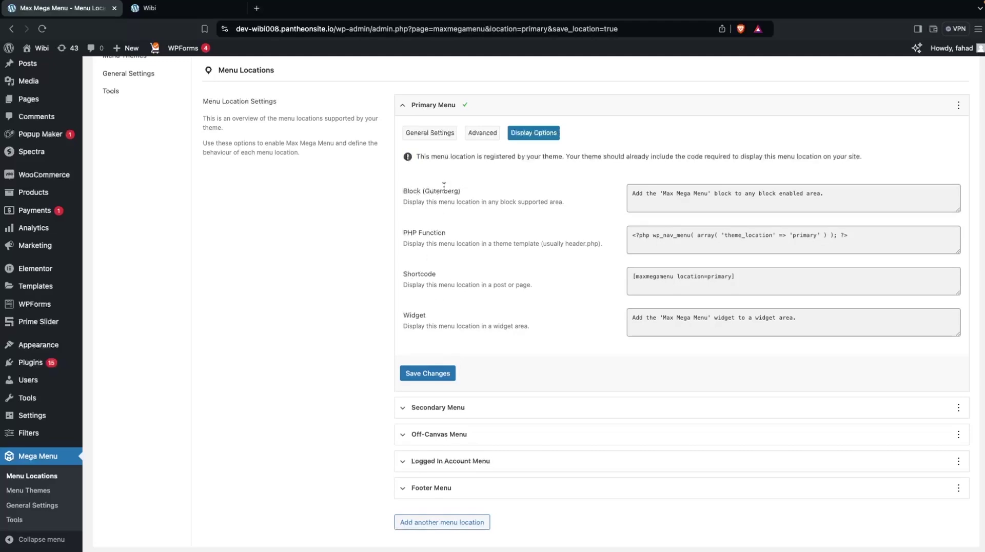
scroll(372, 221, "up", 2)
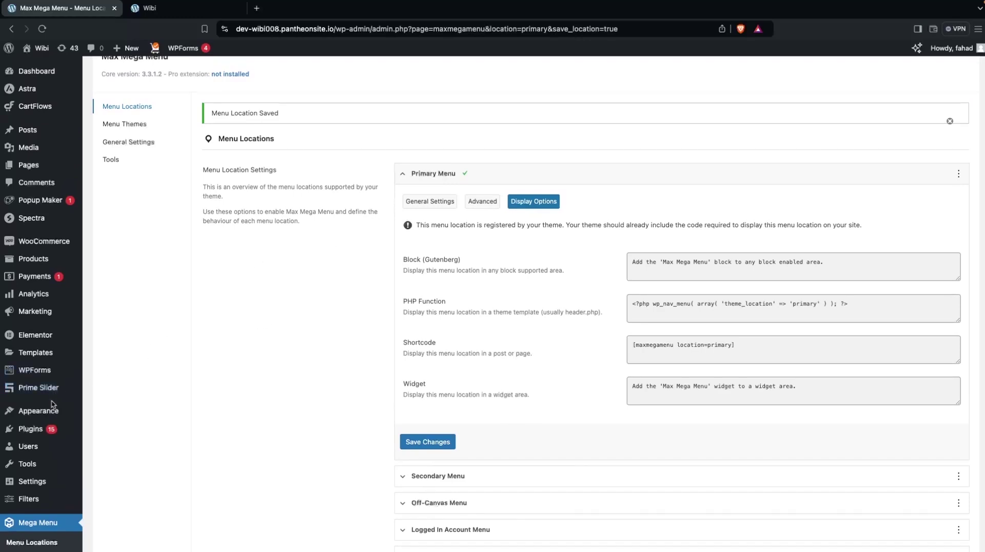
Step: Open the WordPress menu editor and reload the live site to check its header menu
mouse_move(39, 411)
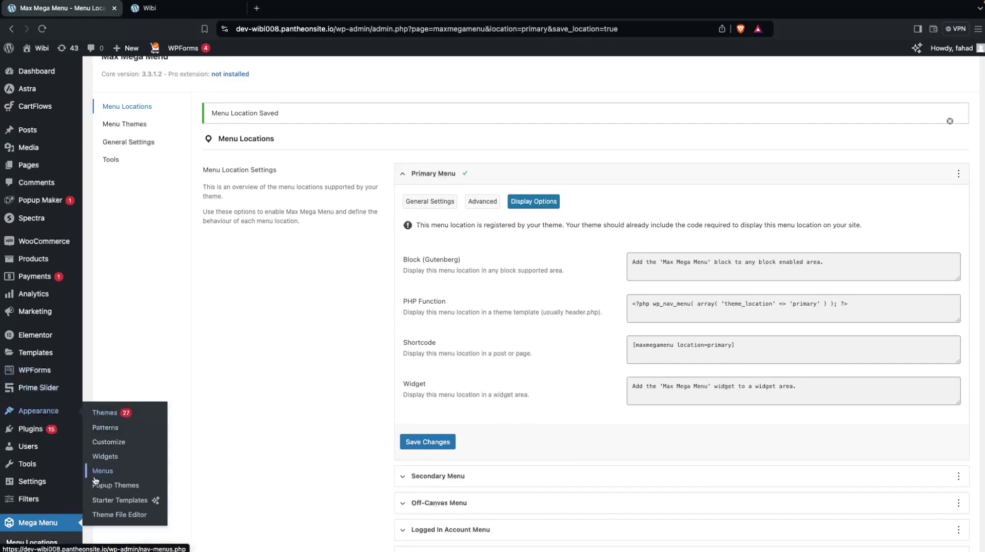
left_click(102, 471)
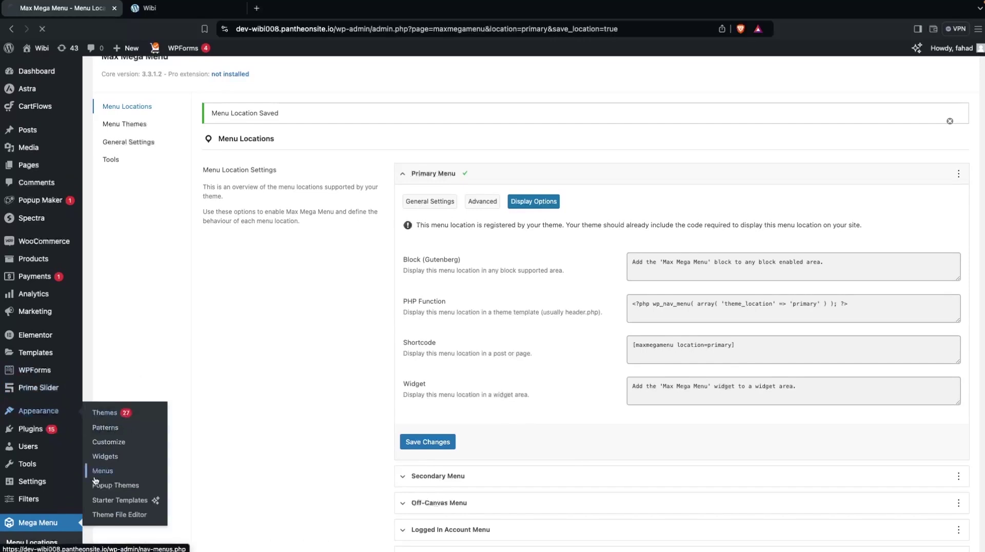
left_click(181, 11)
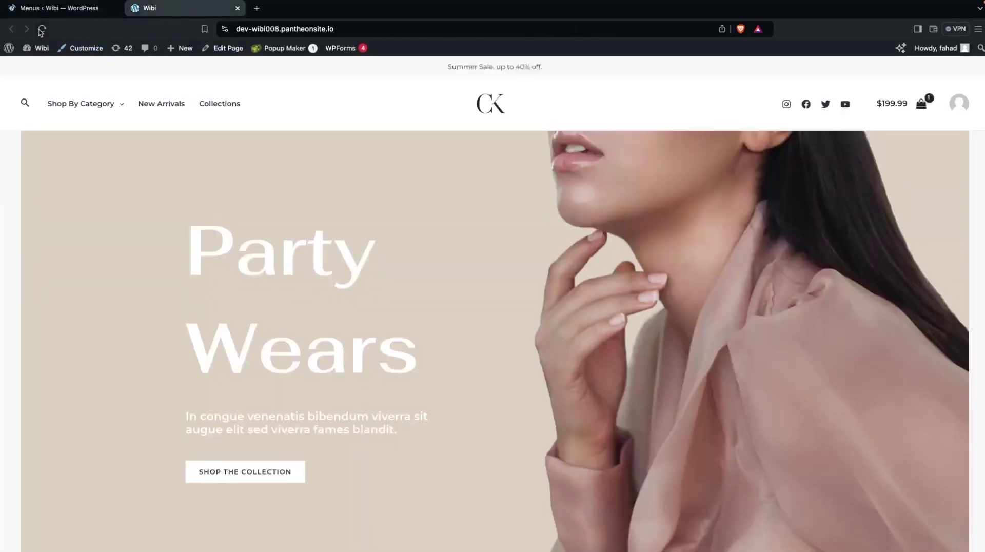
left_click(41, 29)
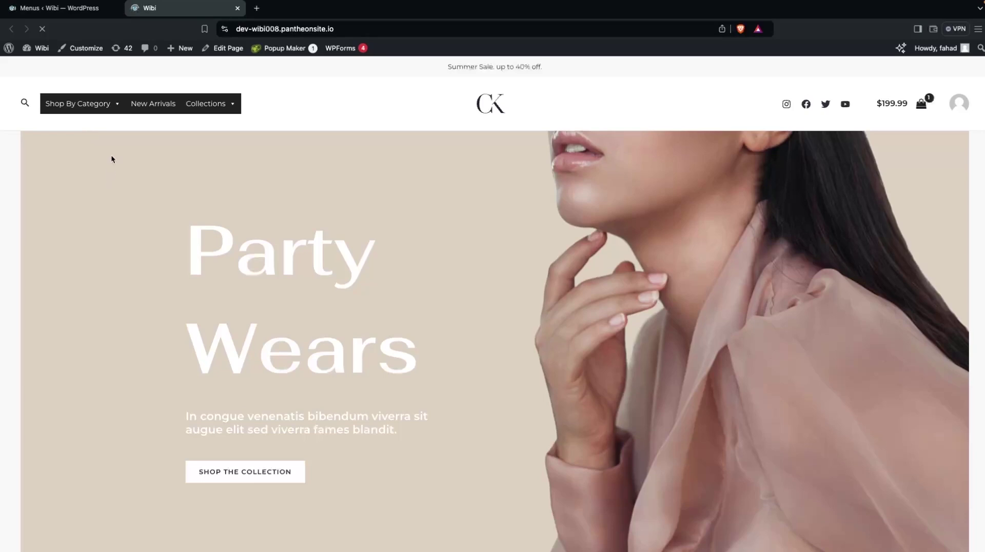
mouse_move(122, 107)
Step: Add a custom link with URL # and link text Products to the Primary Menu, and save the menu
left_click(85, 9)
scroll(204, 340, "down", 3)
scroll(204, 343, "down", 4)
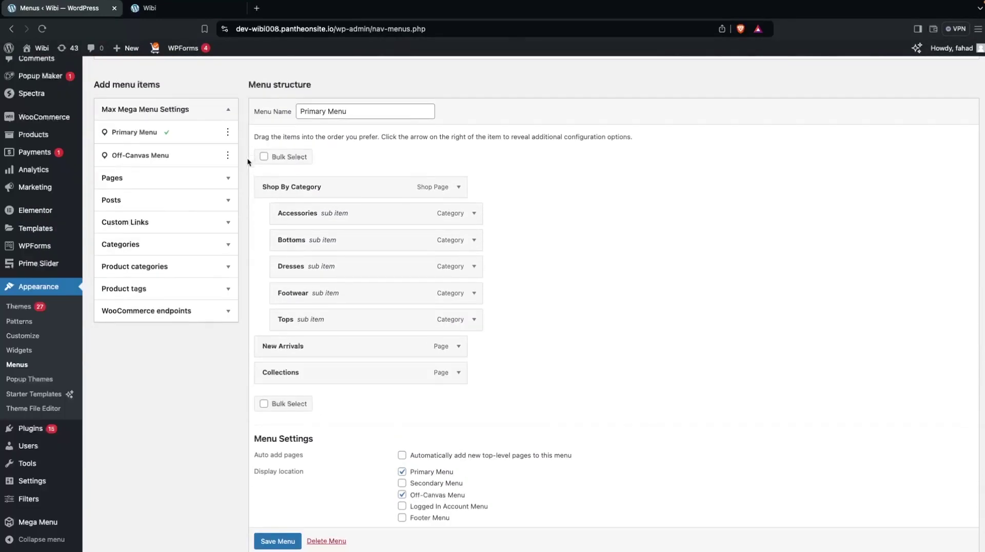
left_click(227, 223)
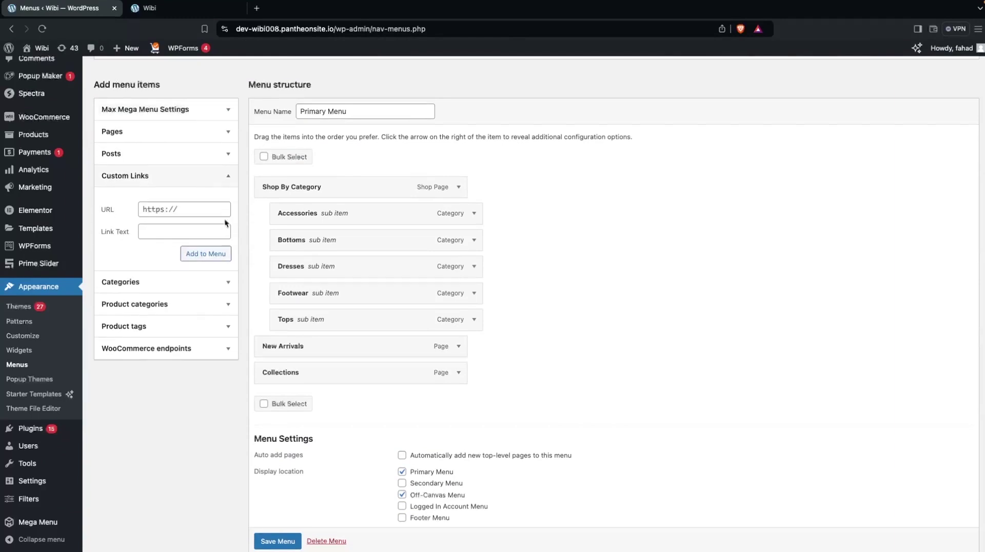
left_click(194, 204)
type("#")
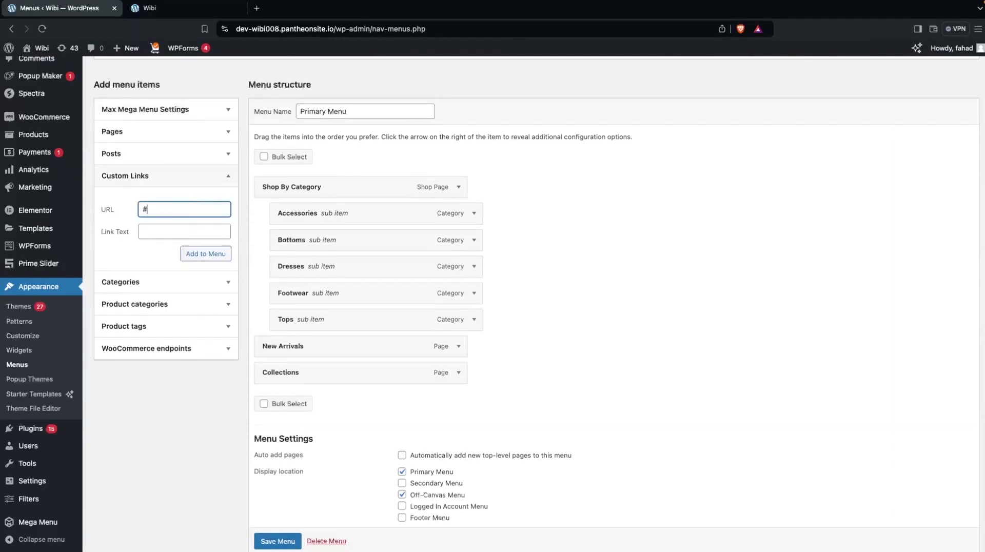
left_click(184, 230)
type("Pro")
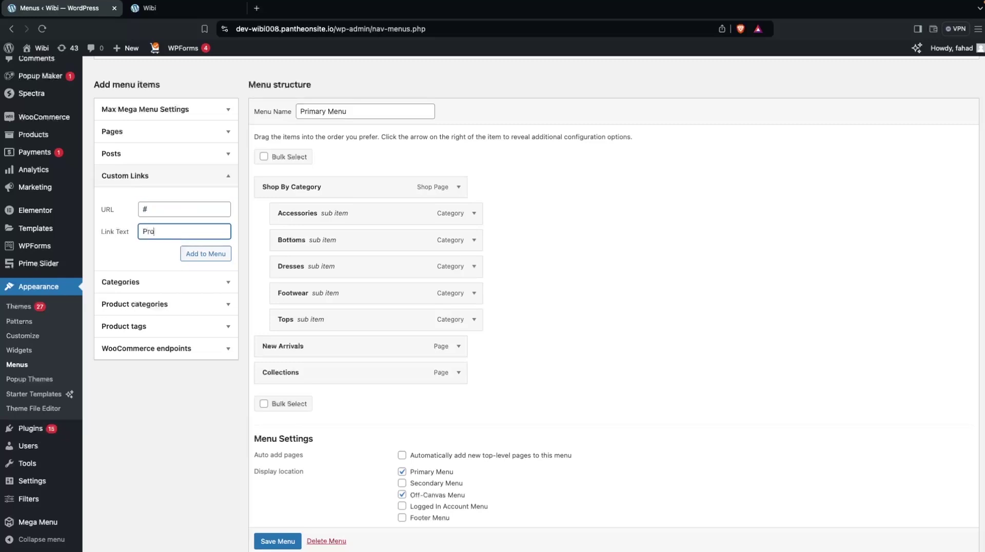
type("ducts")
left_click(218, 262)
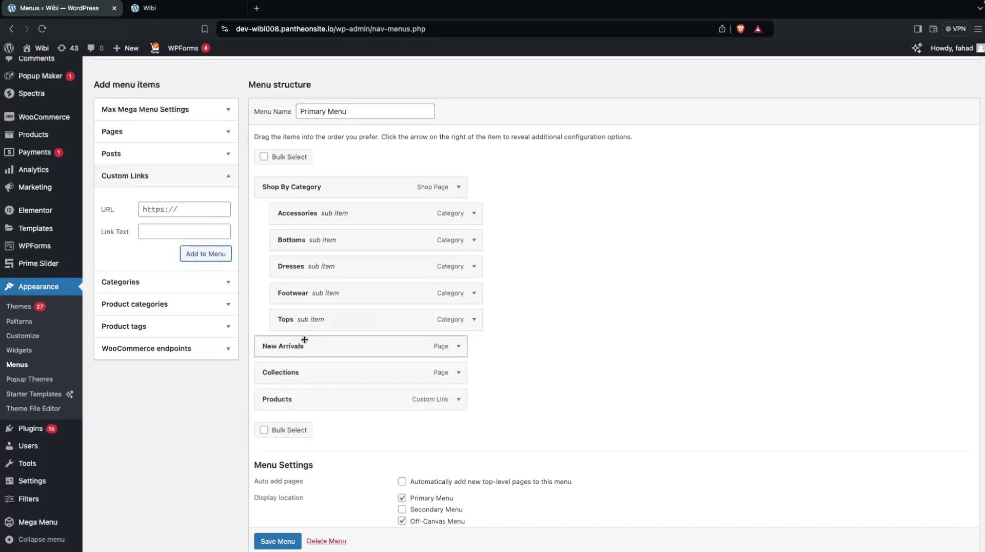
scroll(334, 336, "down", 2)
scroll(311, 373, "down", 2)
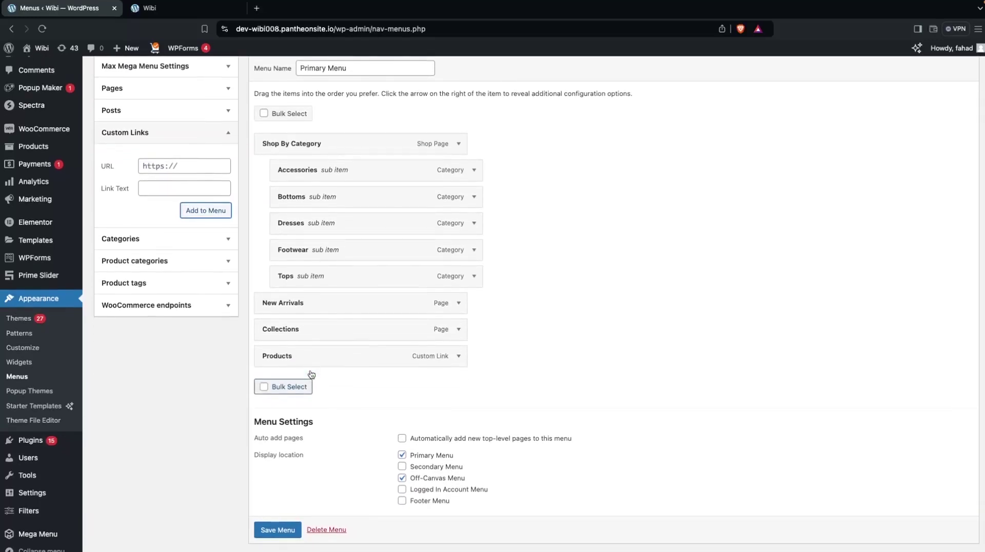
left_click(263, 520)
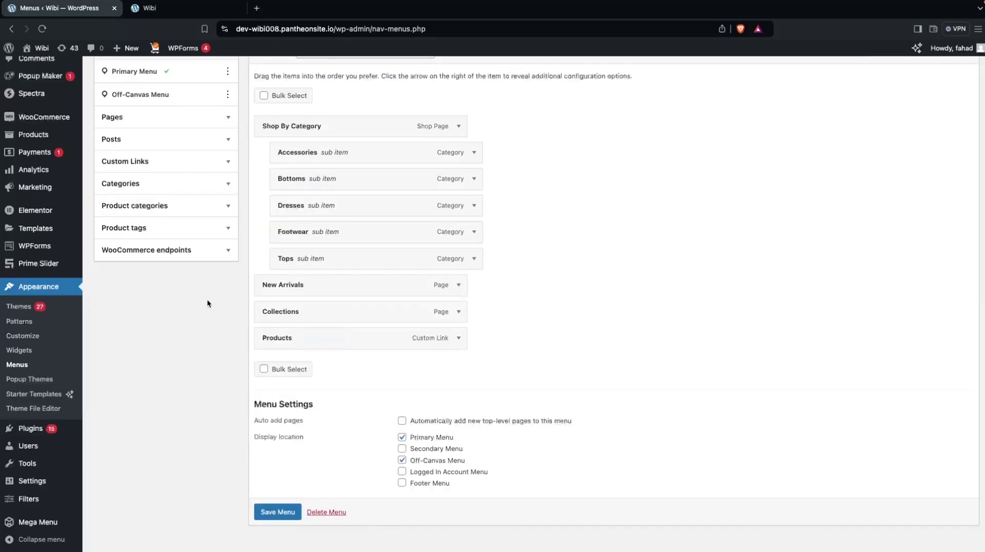
Step: Open the Mega Menu settings of the Products item and set its sub menu display mode to Mega Menu - Grid Layout
mouse_move(270, 336)
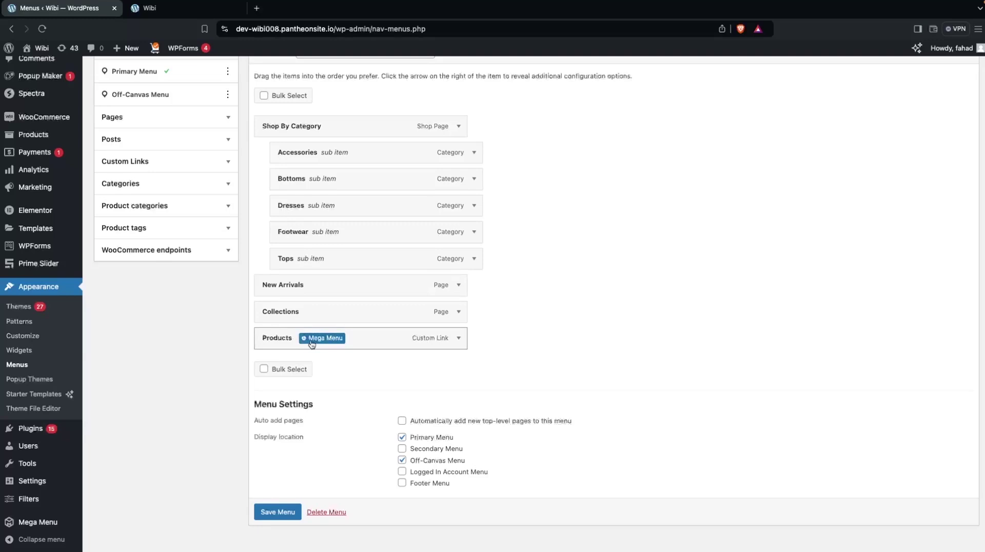
scroll(310, 341, "up", 3)
scroll(310, 340, "down", 3)
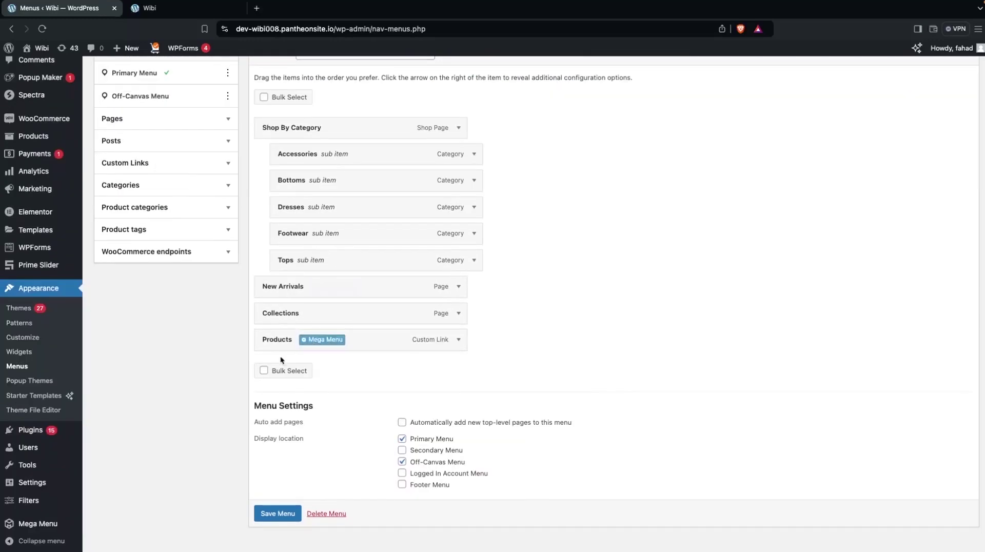
left_click(317, 341)
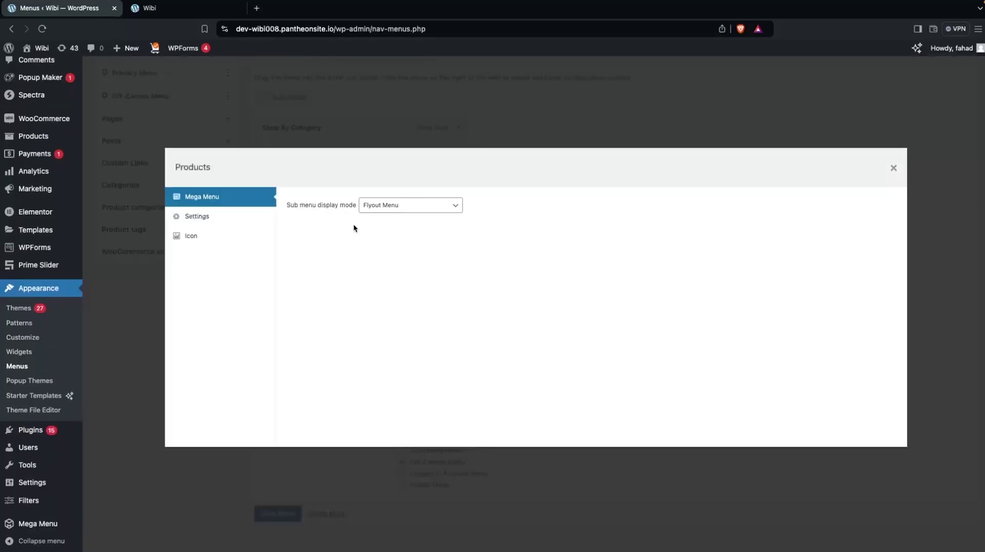
left_click(418, 205)
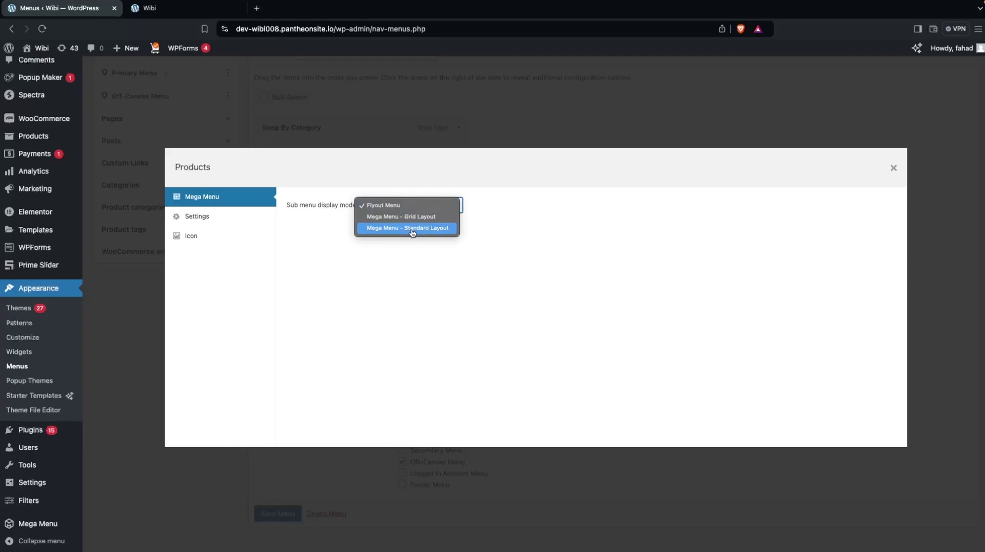
left_click(441, 217)
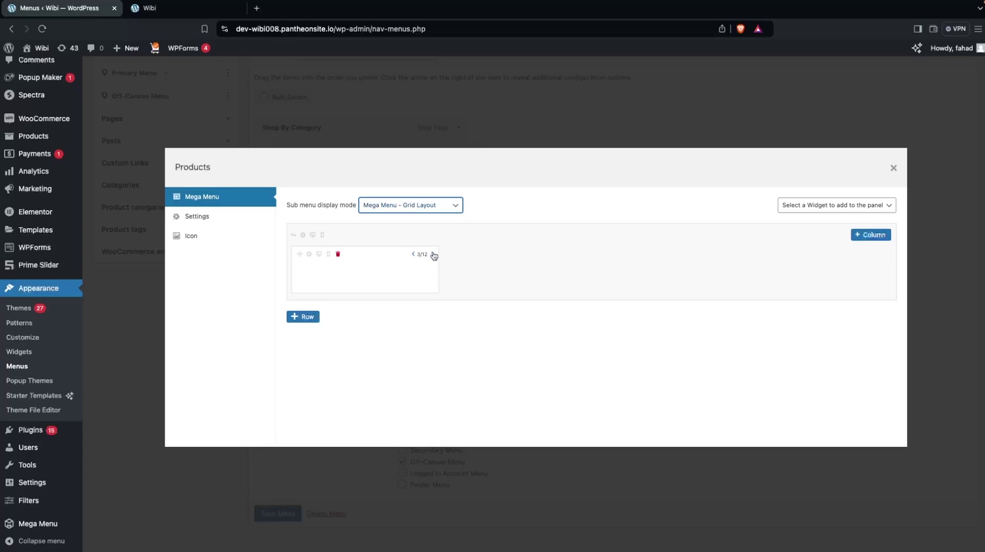
Step: Lay out the Products mega menu row as three columns, each 4/12 wide
left_click(433, 254)
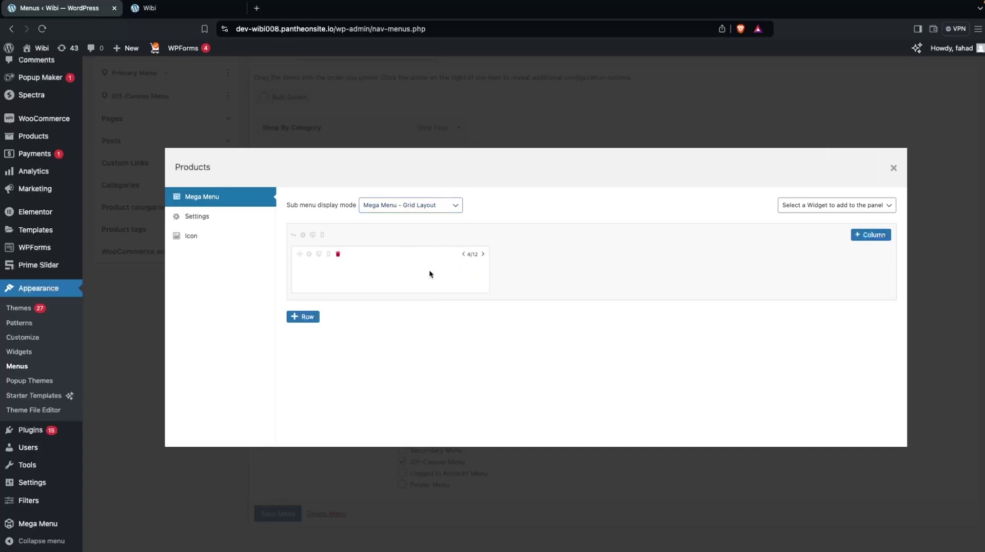
left_click(862, 236)
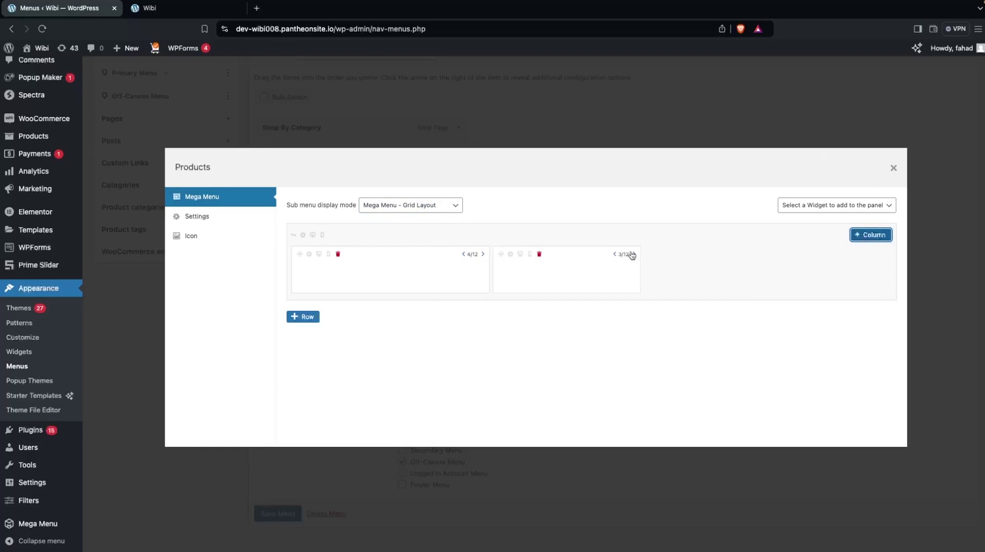
left_click(632, 254)
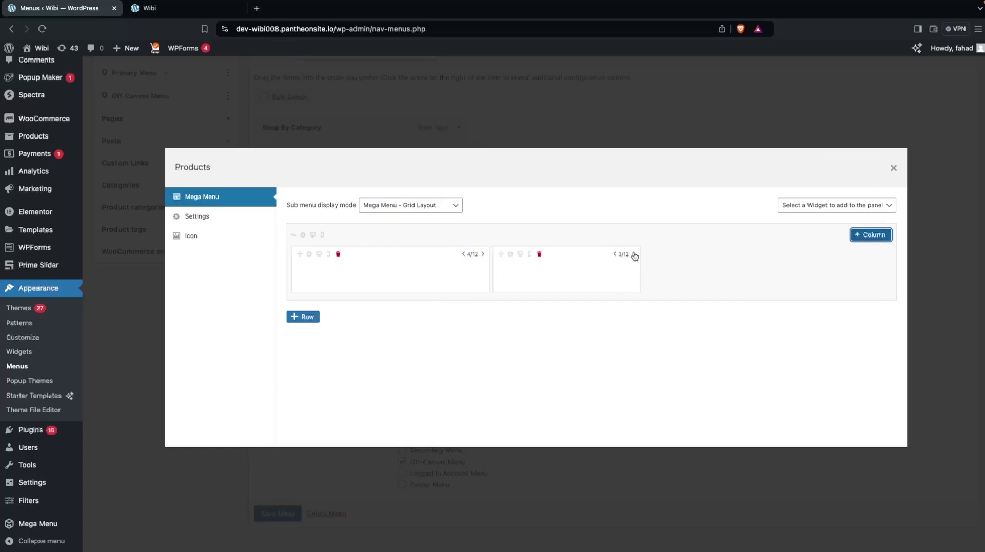
left_click(868, 239)
left_click(835, 254)
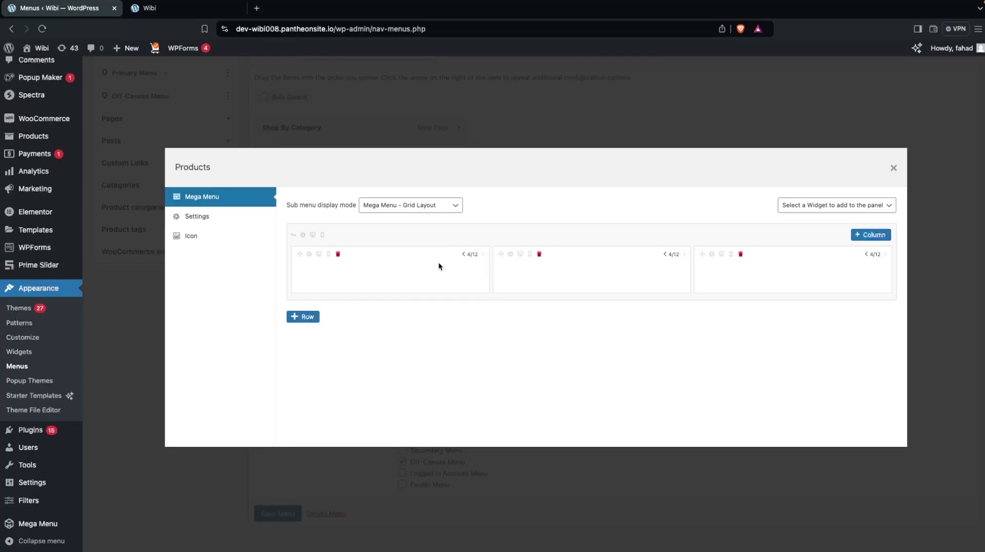
Step: Narrow the first column to 1/12 and widen it back to 4/12
left_click(463, 254)
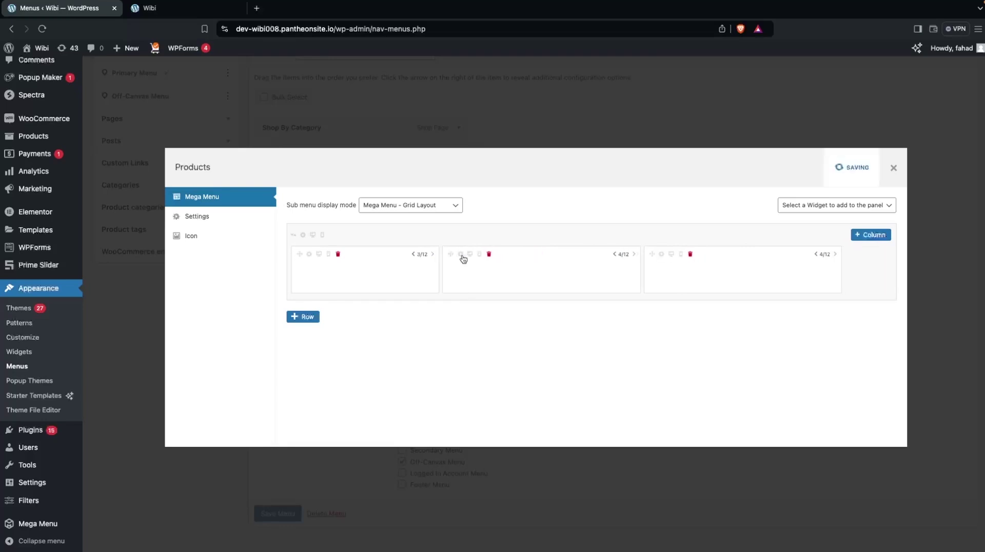
left_click(413, 254)
left_click(364, 254)
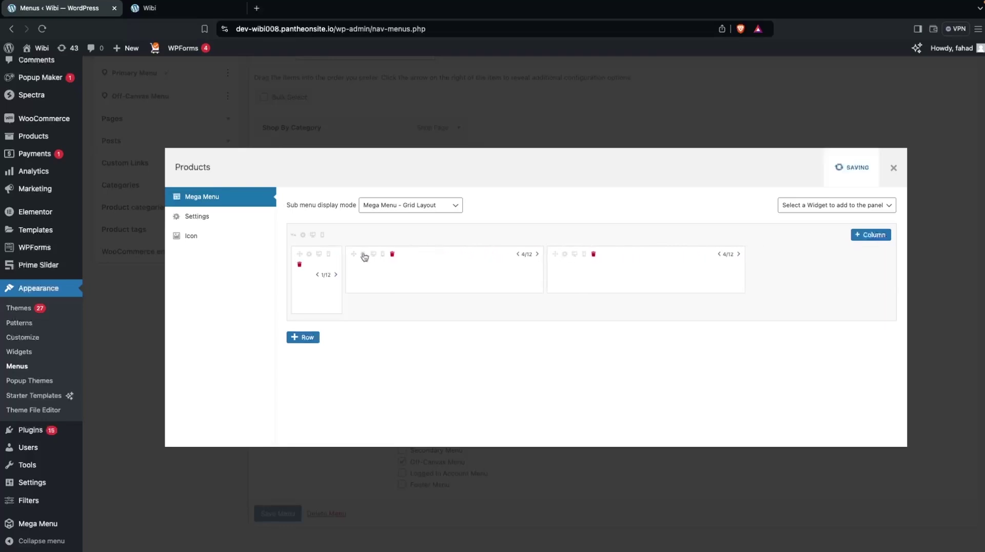
left_click(333, 275)
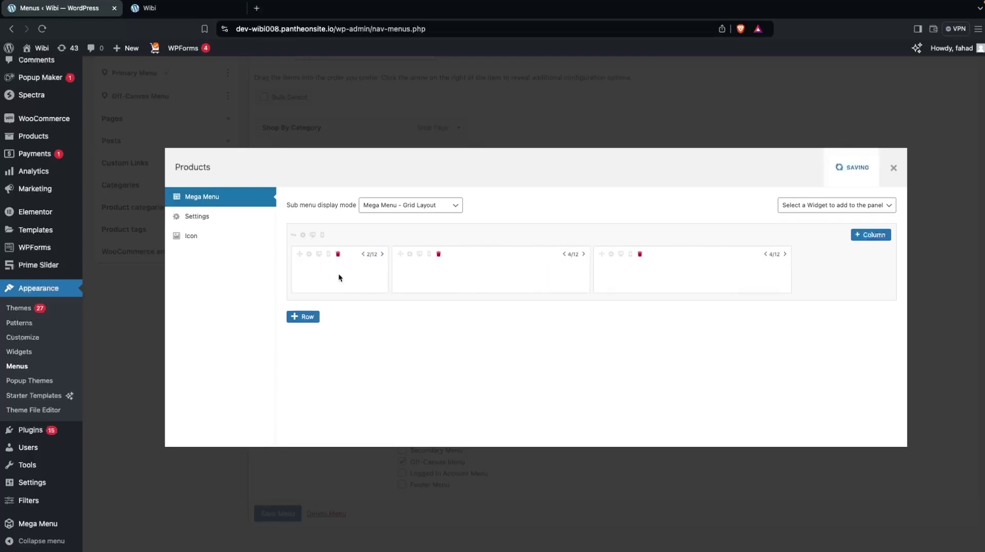
left_click(383, 254)
left_click(432, 255)
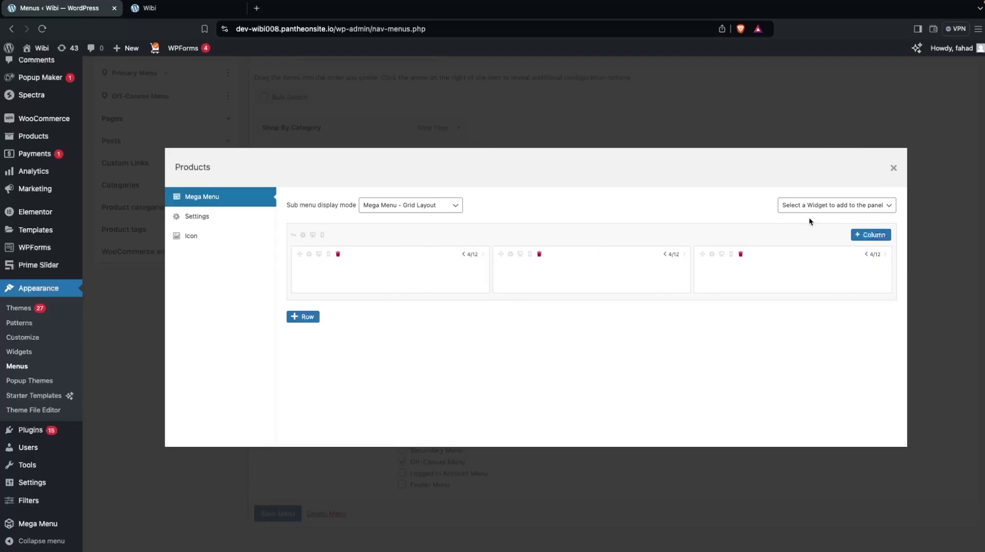
Step: Add three Image widgets to the mega menu panel and place one in each of the three columns
left_click(818, 205)
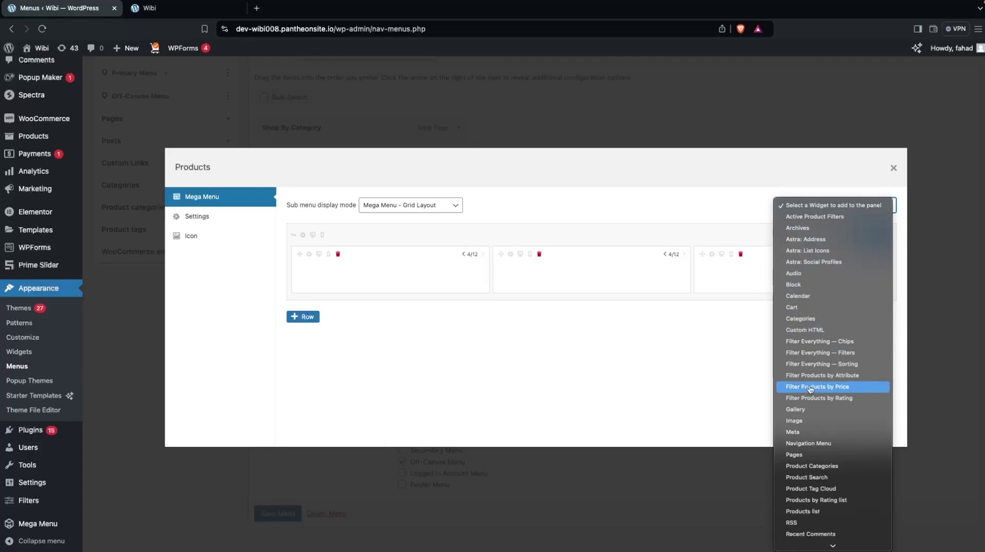
scroll(810, 385, "down", 3)
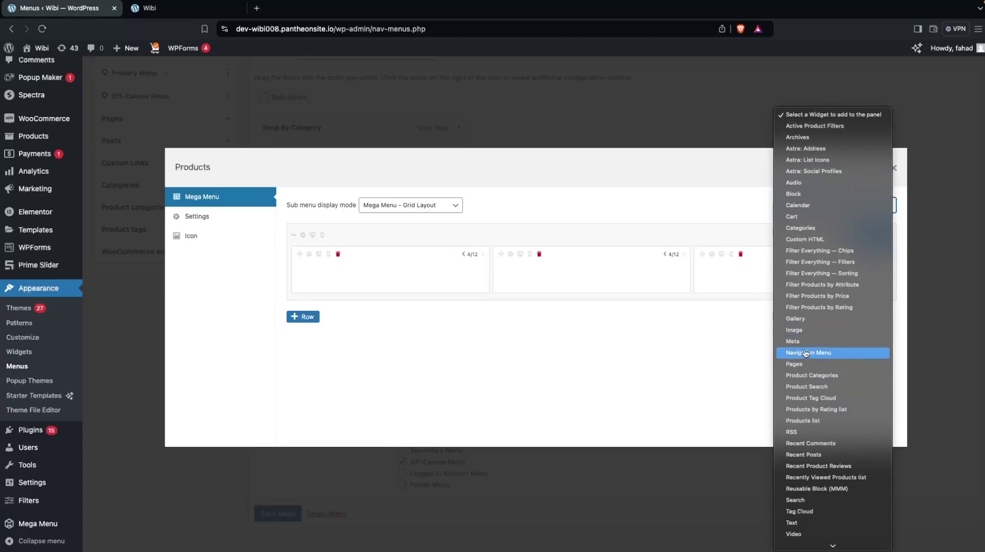
scroll(806, 353, "down", 1)
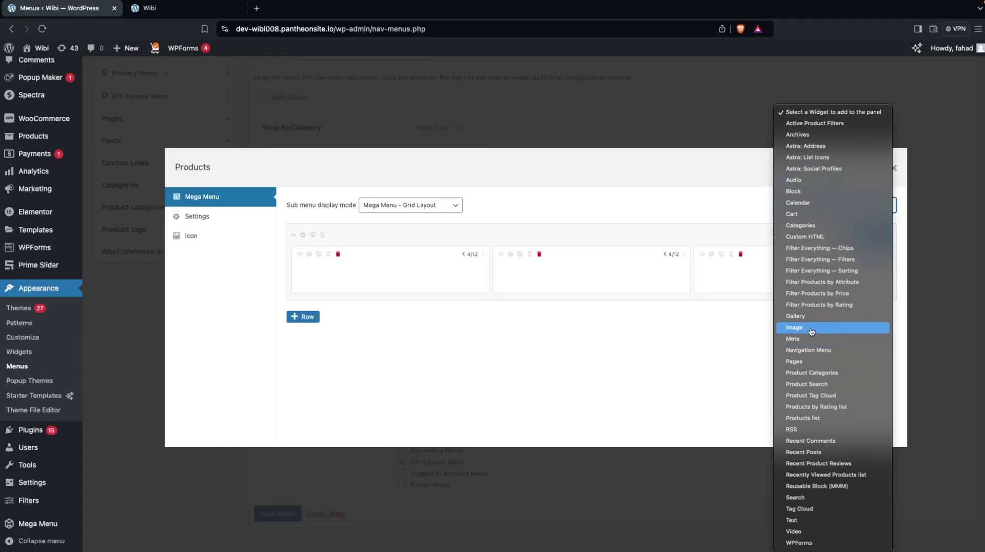
left_click(795, 328)
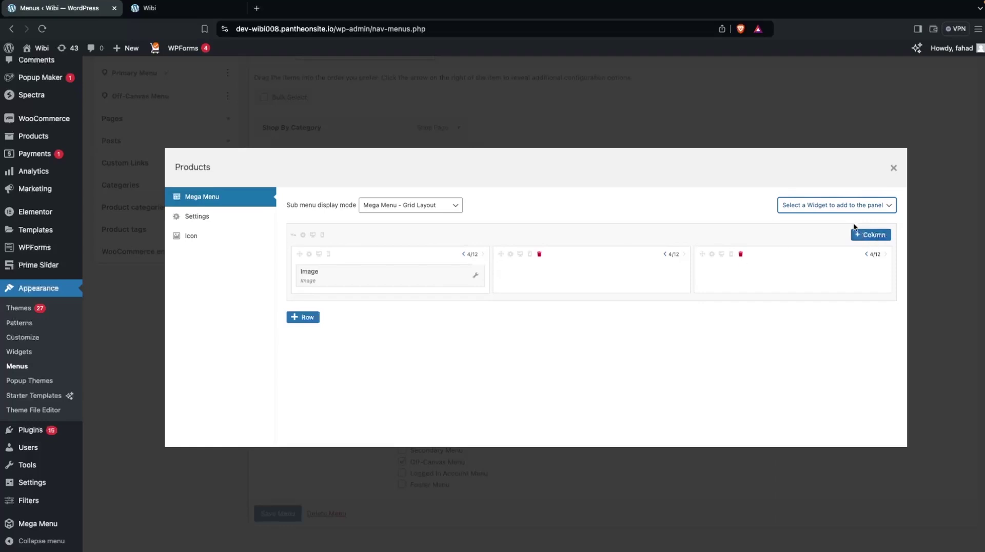
left_click(860, 209)
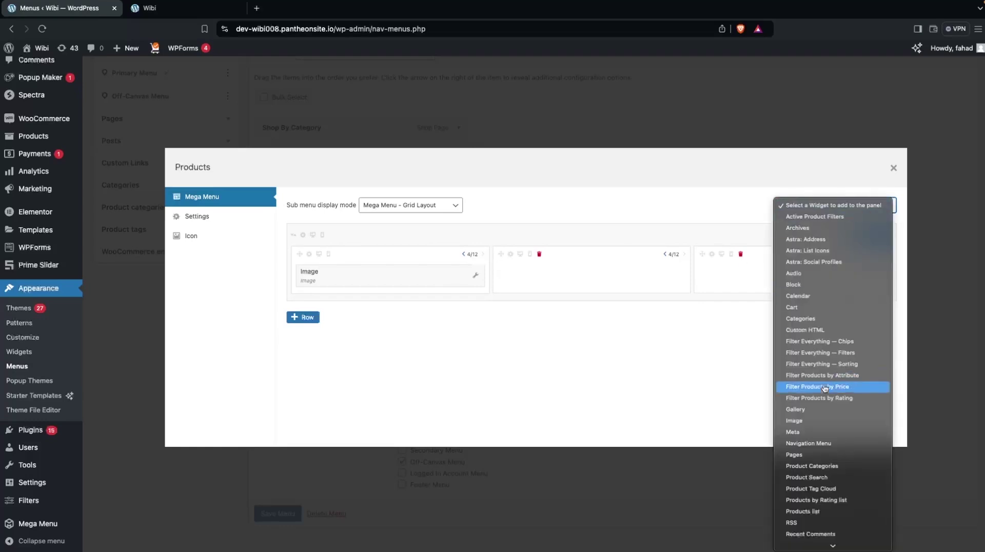
left_click(816, 421)
left_click(870, 204)
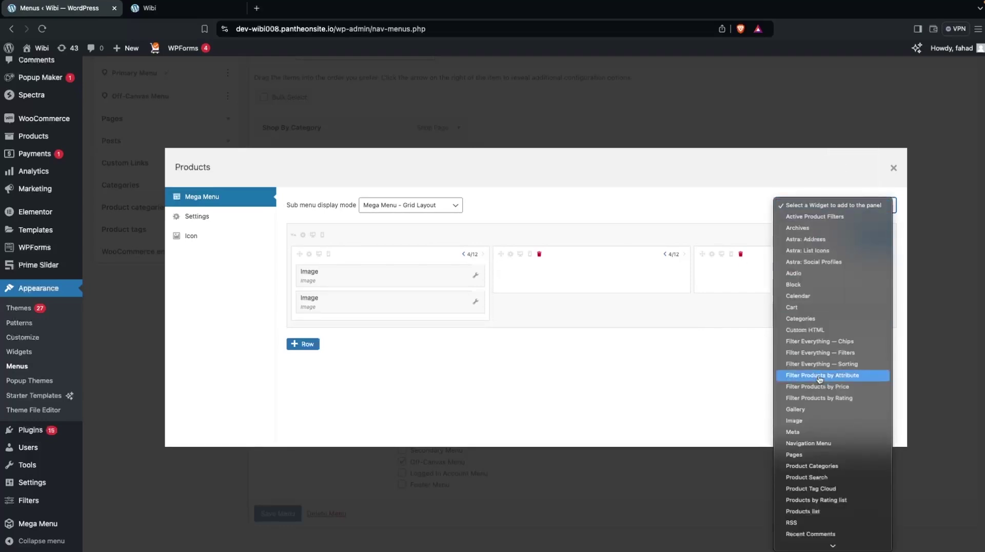
left_click(807, 421)
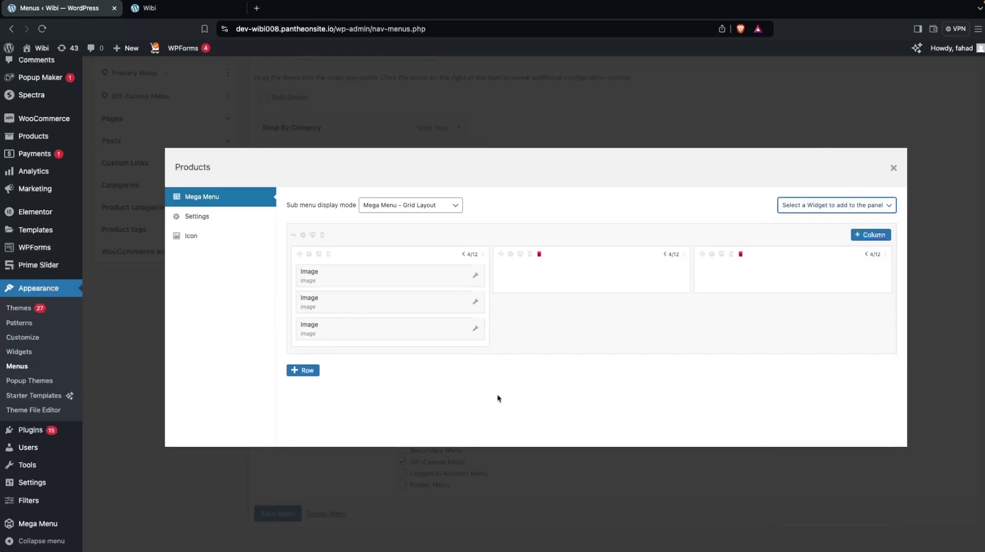
left_click_drag(437, 298, 637, 264)
left_click_drag(428, 301, 828, 271)
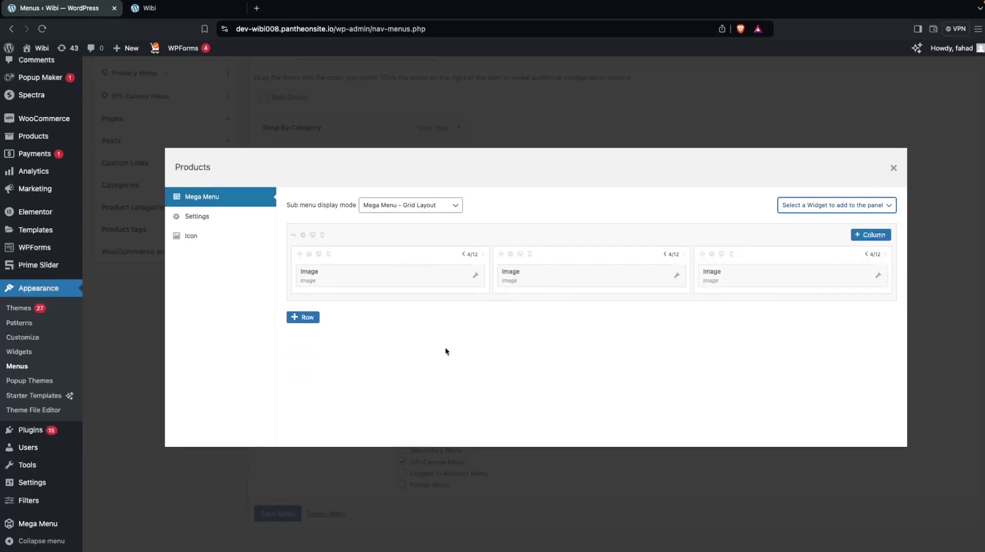
Step: Add the red dress photo fashion-designer-resort-collection-cover-img-759x1024-1.jpg from the media library to the first column's Image widget and save the widget
left_click(476, 276)
left_click(420, 333)
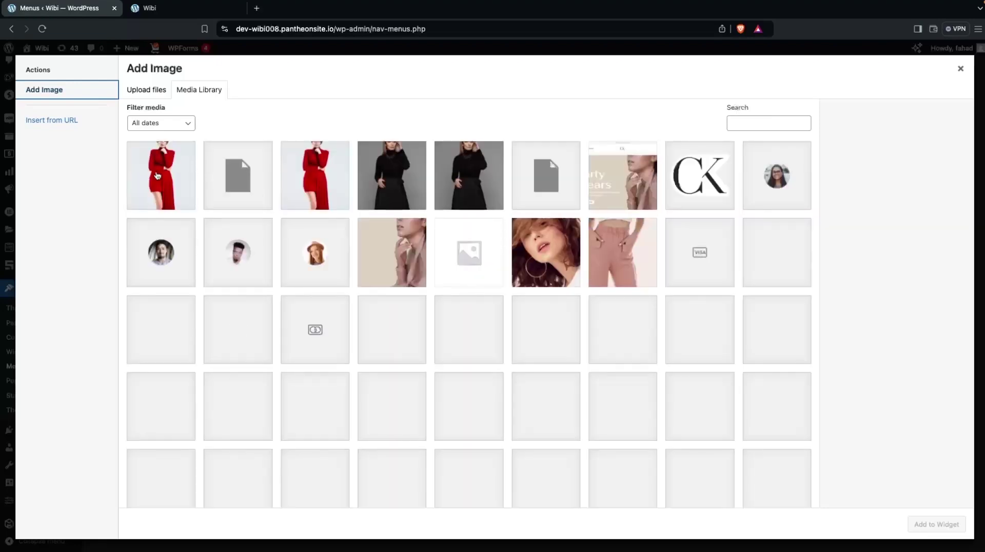
left_click(157, 175)
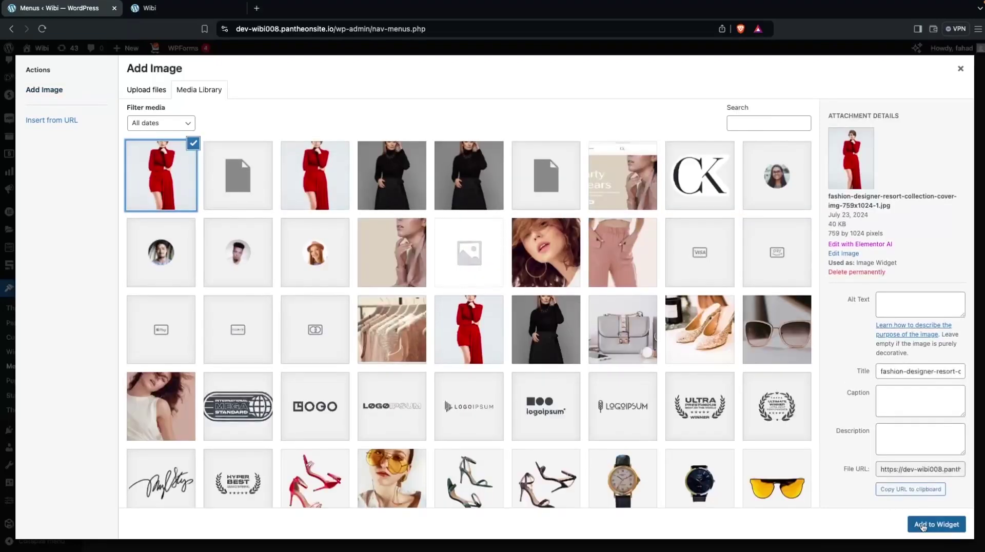
left_click(937, 525)
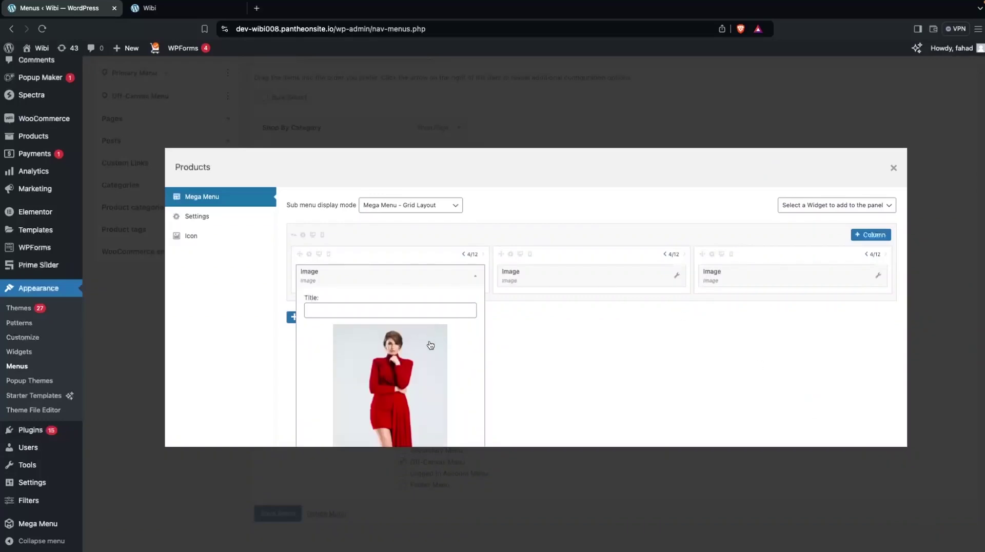
scroll(433, 339, "down", 1)
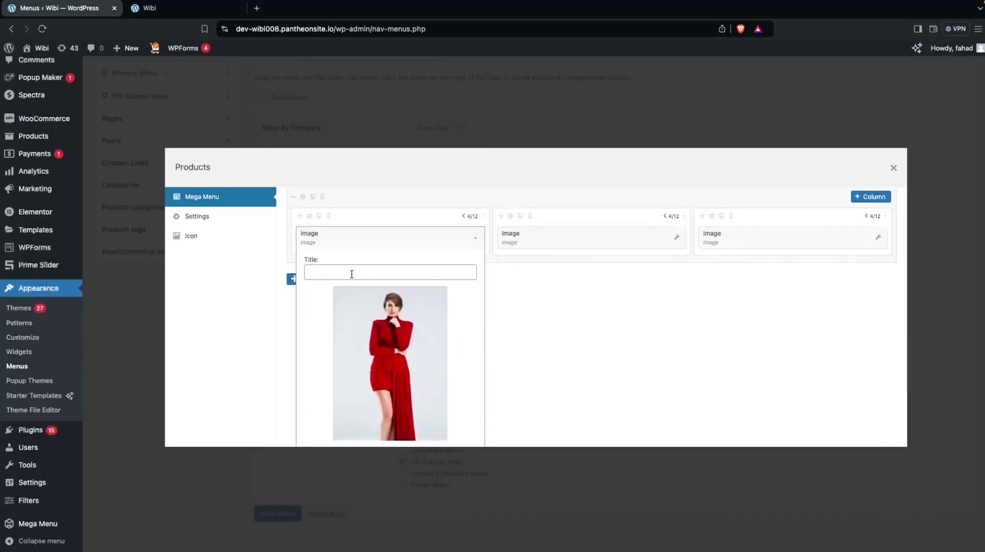
scroll(458, 312, "down", 2)
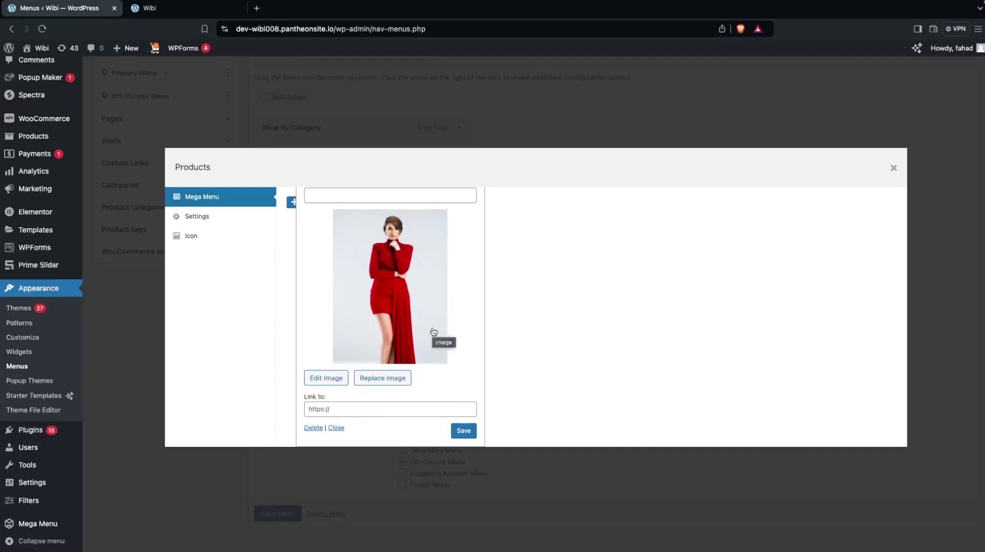
left_click(463, 432)
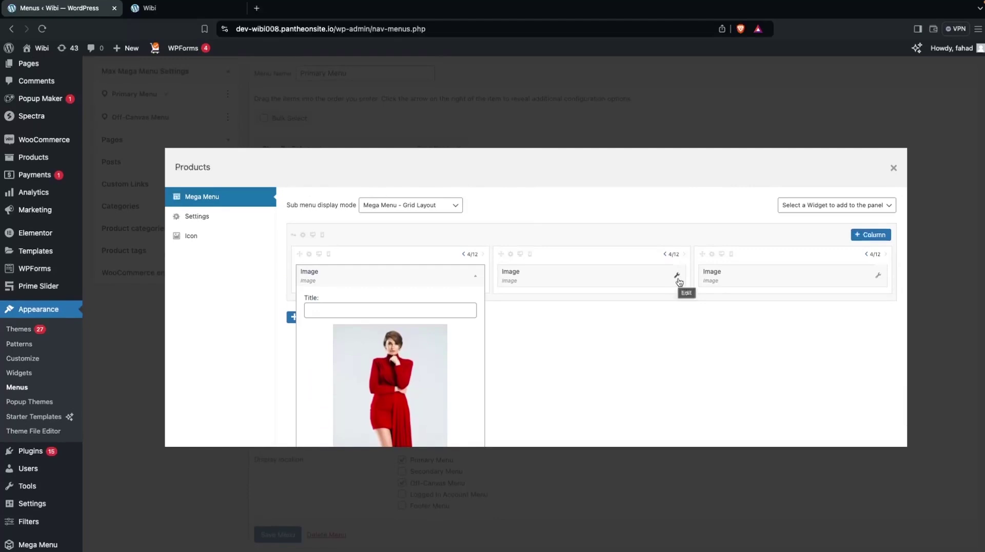
Step: Add the photo of the woman in the black outfit to the second column's Image widget and save the widget
left_click(677, 277)
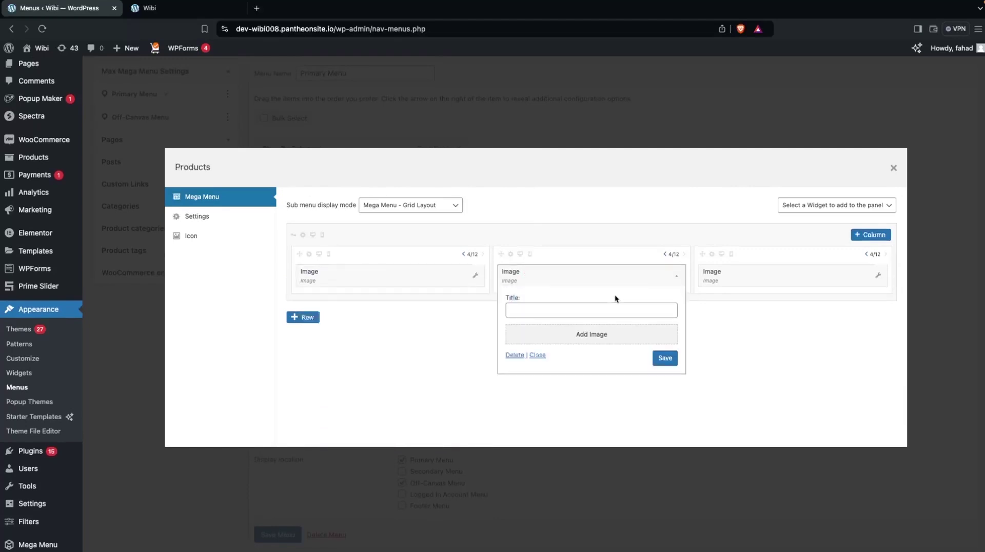
left_click(607, 331)
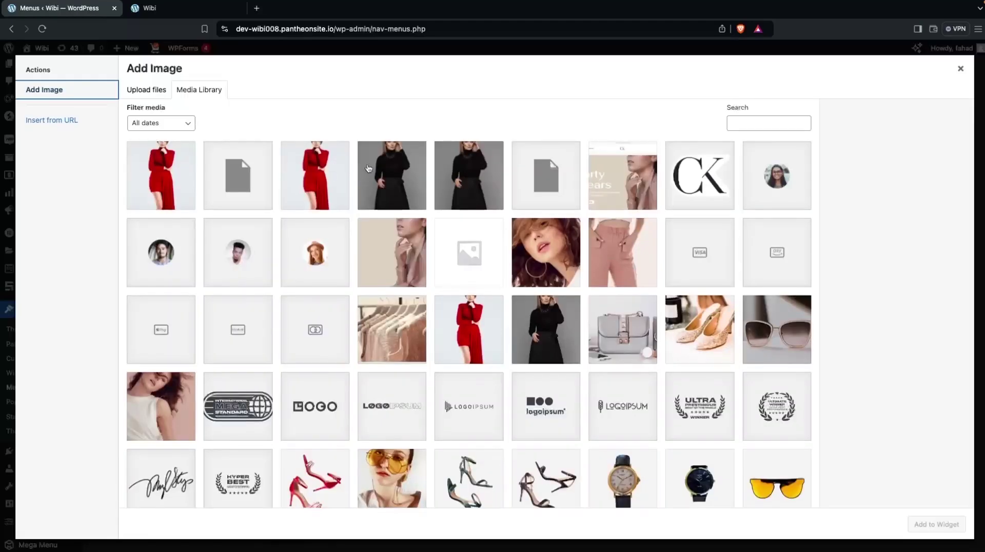
left_click(385, 169)
left_click(934, 525)
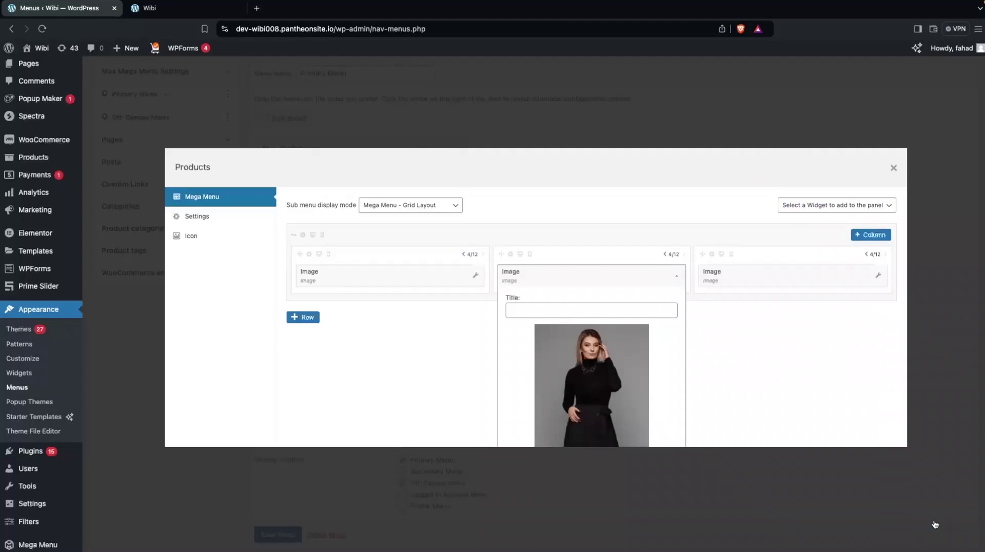
scroll(707, 395, "down", 2)
left_click(662, 433)
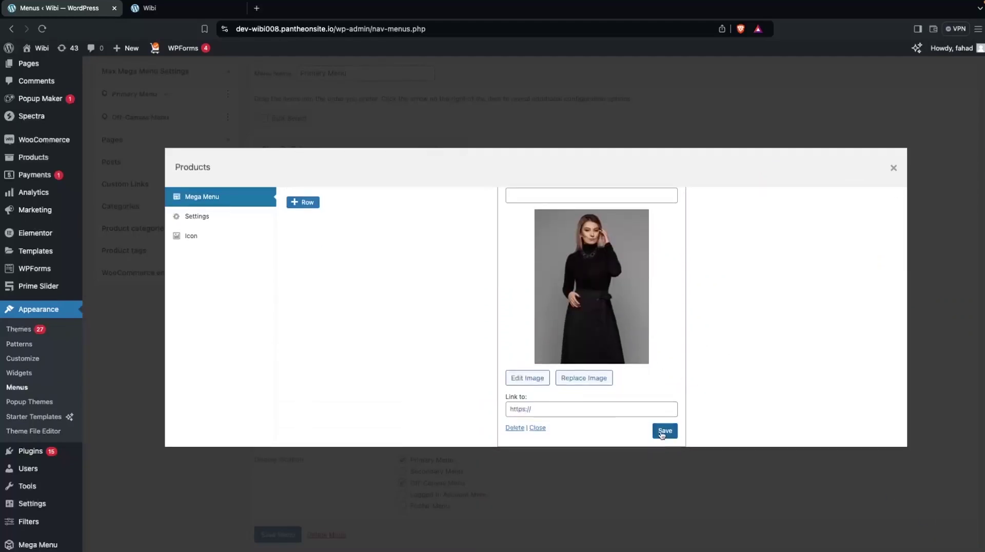
Step: Add the red dress photo fashion-designer-resort-collection-cover-img-759x1024-1.jpg to the third column's Image widget, save the widget and collapse its settings
scroll(774, 332, "up", 3)
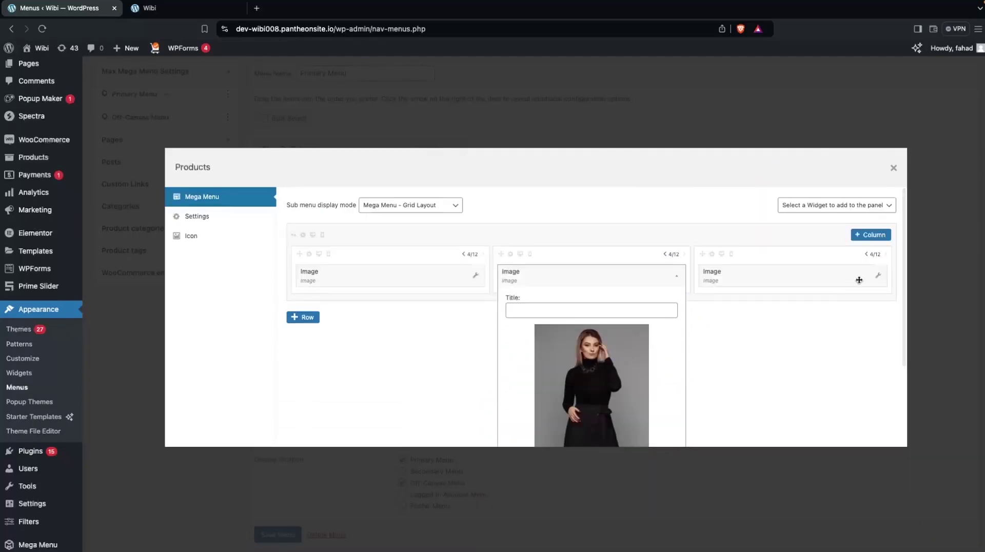
left_click(879, 275)
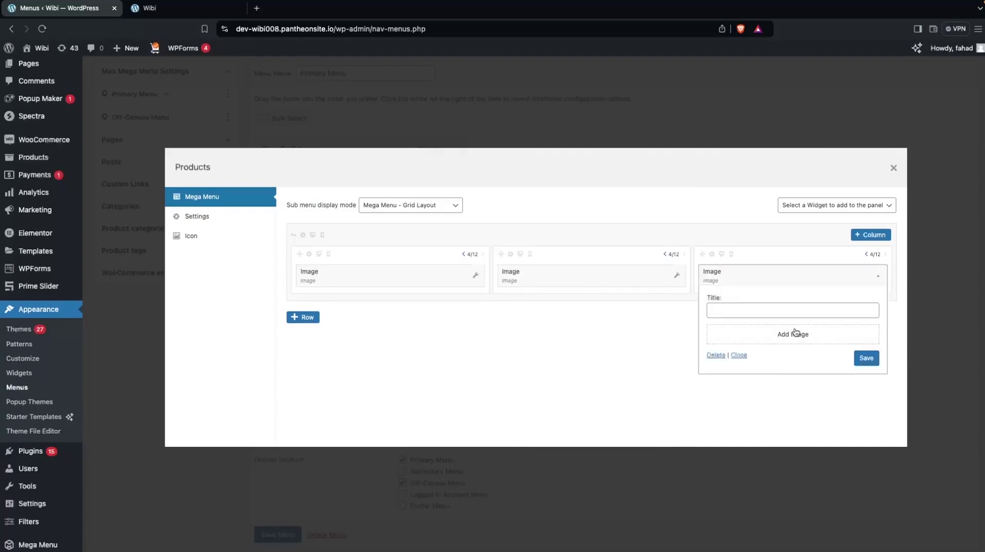
left_click(794, 334)
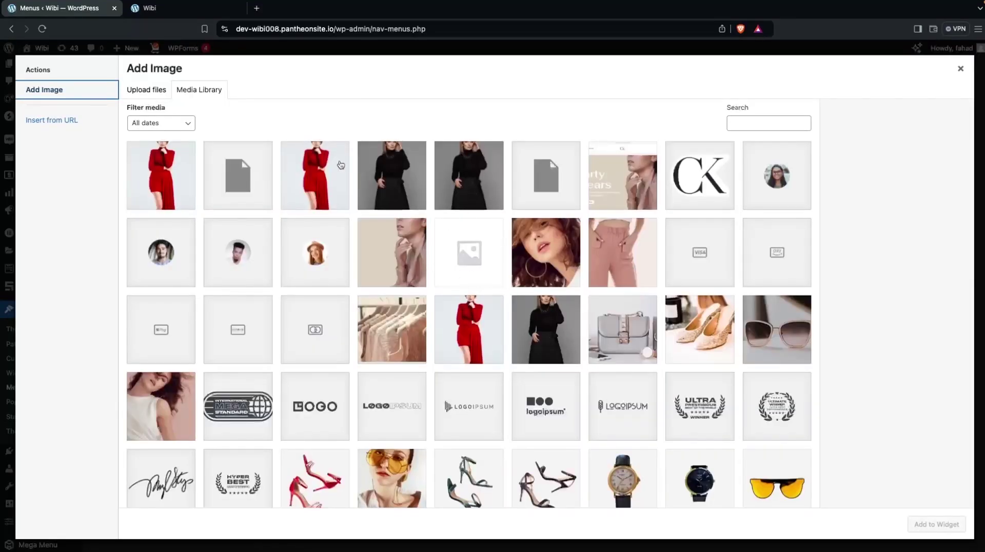
left_click(165, 168)
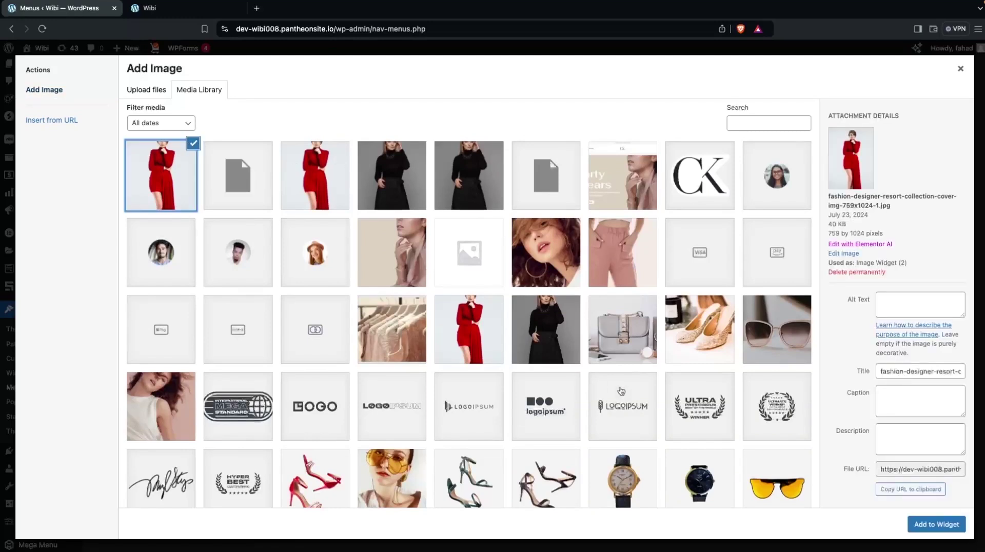
left_click(912, 525)
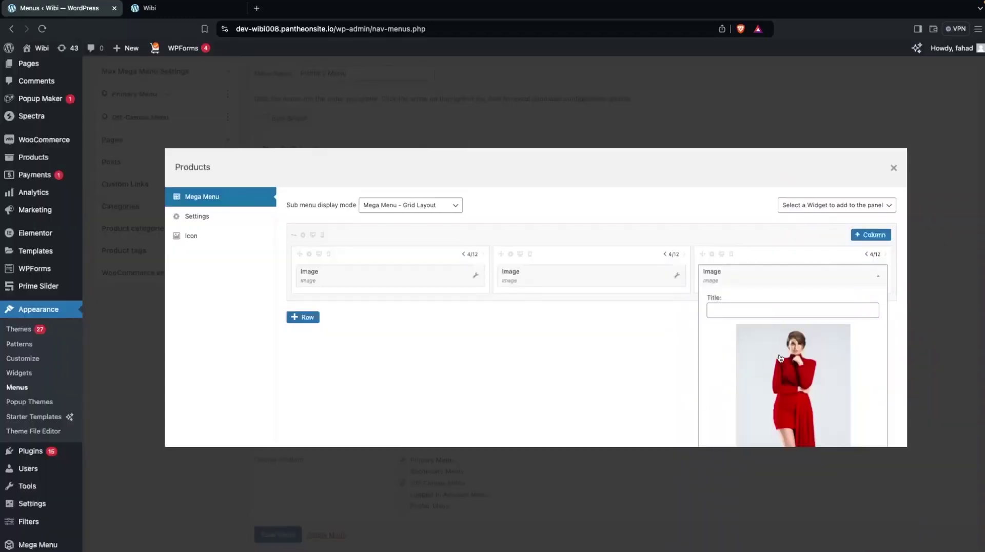
scroll(866, 437, "down", 3)
left_click(866, 432)
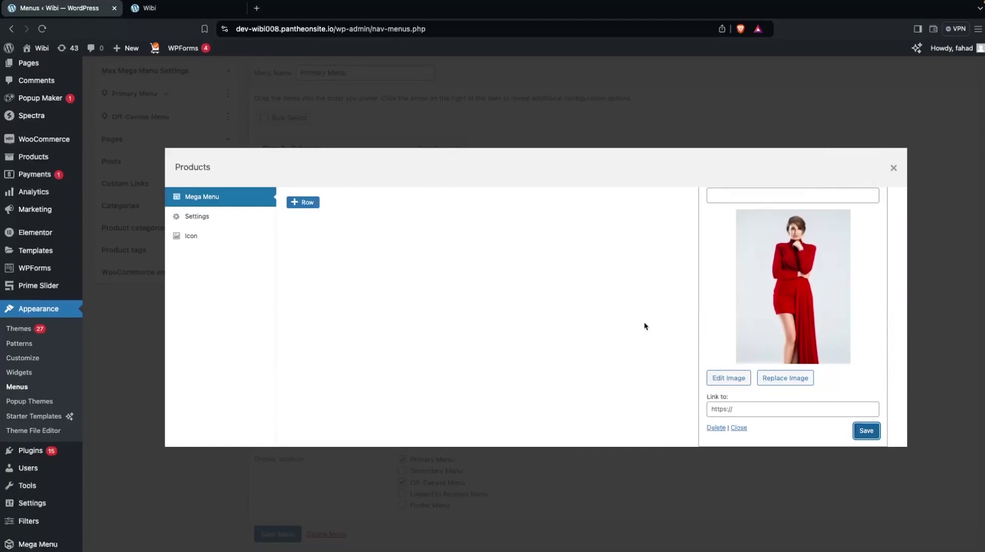
scroll(644, 326, "up", 3)
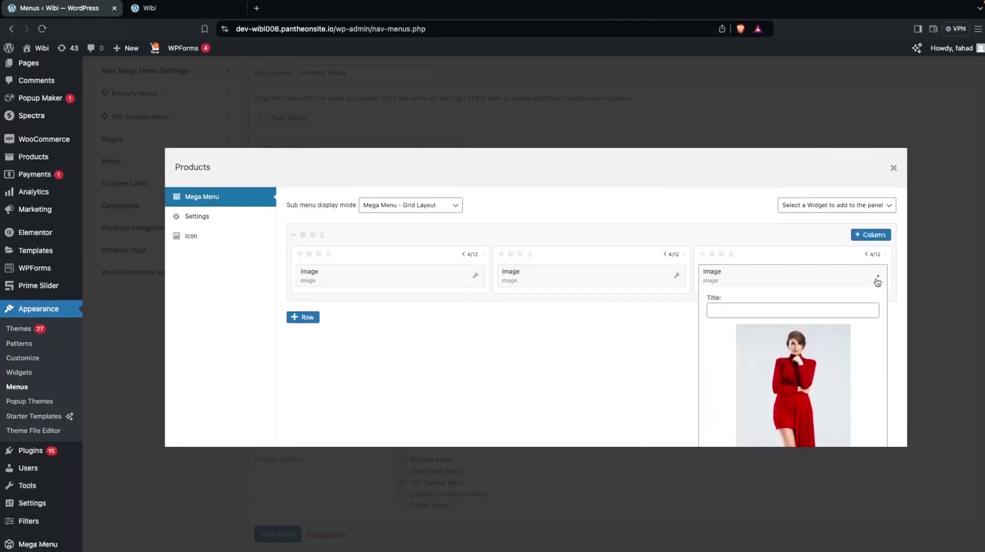
left_click(877, 279)
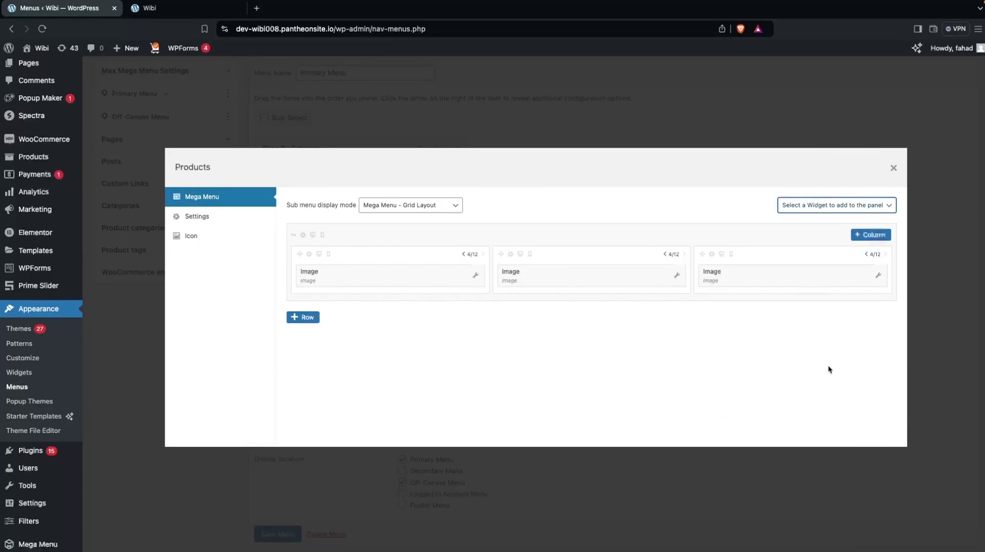
Step: Add a Products list widget below the first column's image and set its number of products to show to 4
left_click(857, 203)
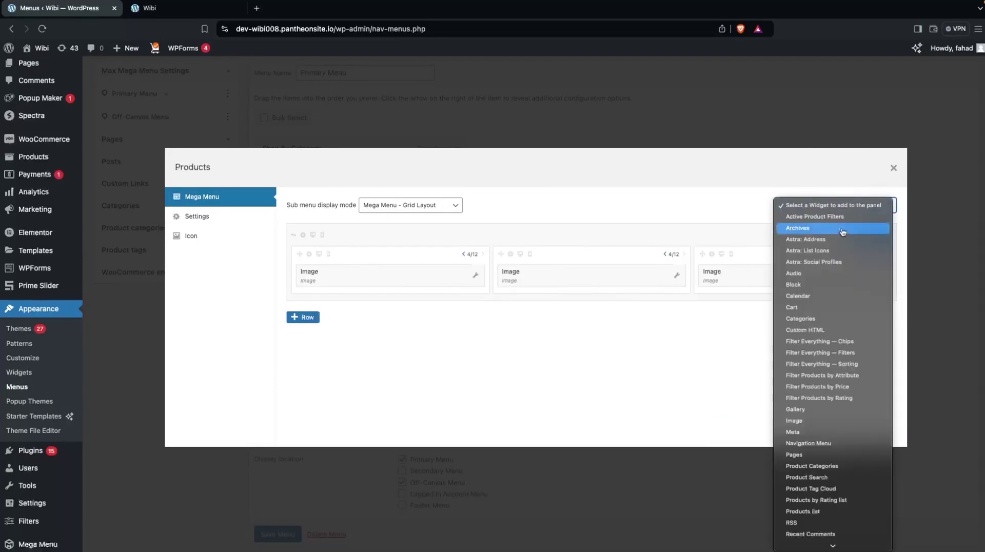
scroll(805, 349, "down", 3)
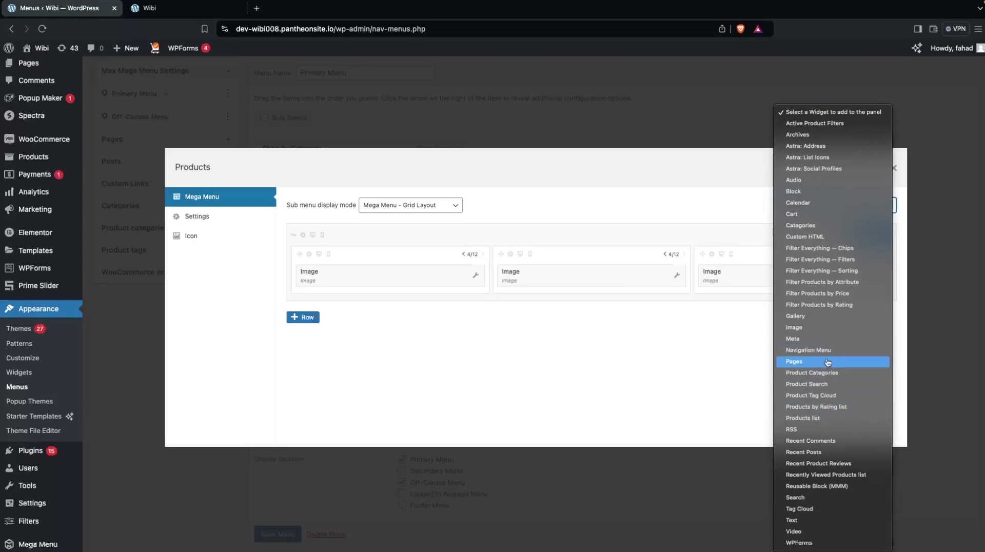
left_click(821, 418)
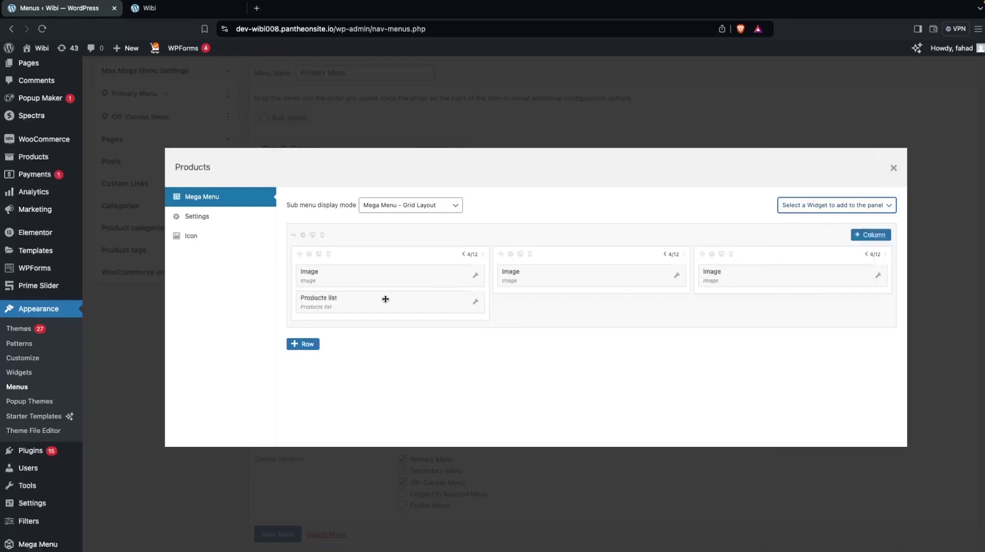
left_click(477, 305)
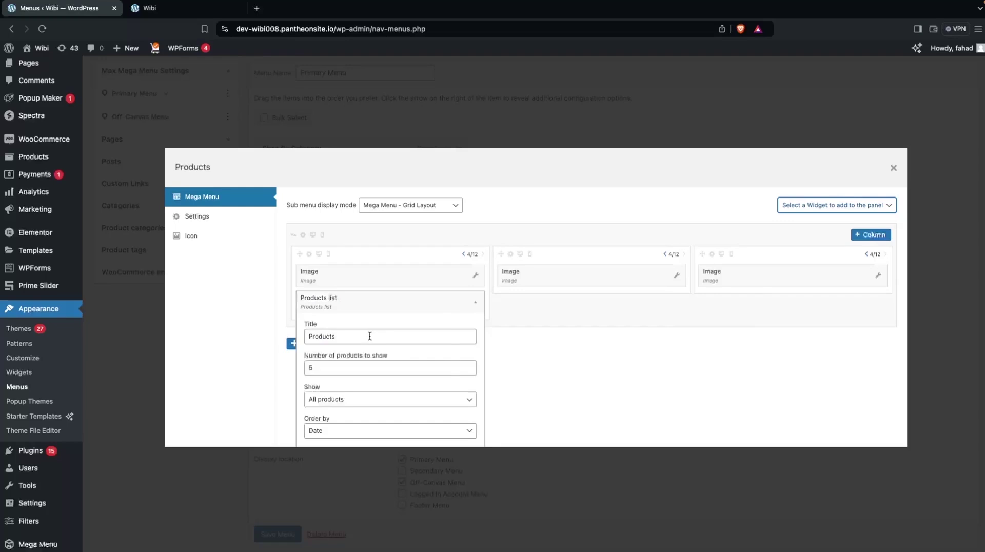
scroll(369, 336, "down", 2)
left_click(330, 310)
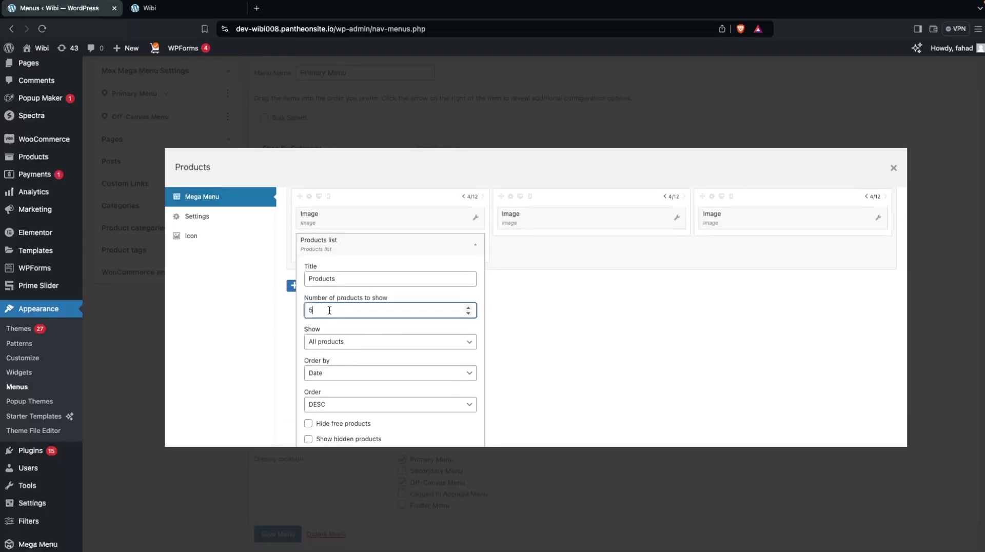
key("BackSpace")
scroll(339, 336, "down", 1)
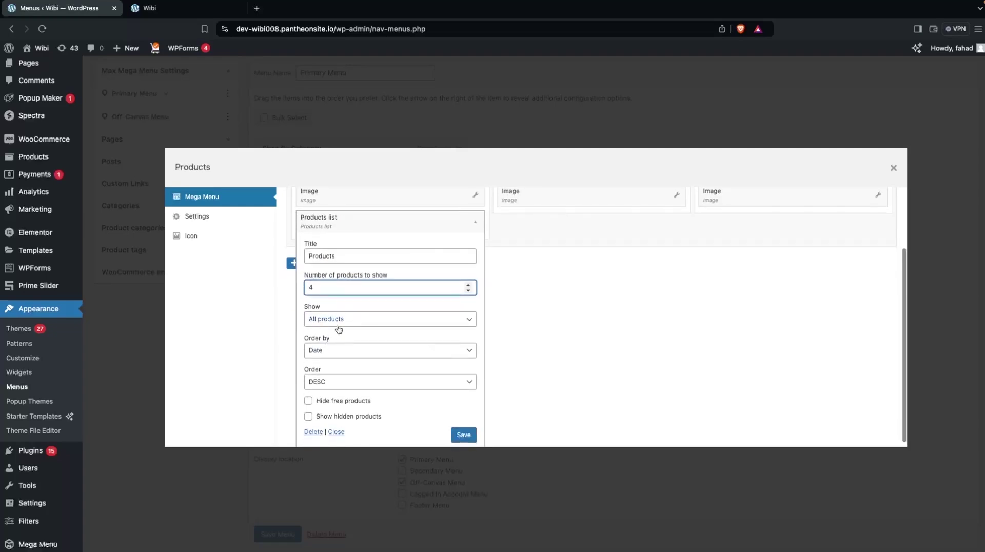
Step: Keep the Products list widget on All products, ordered by Date and DESC, and save the widget
left_click(352, 318)
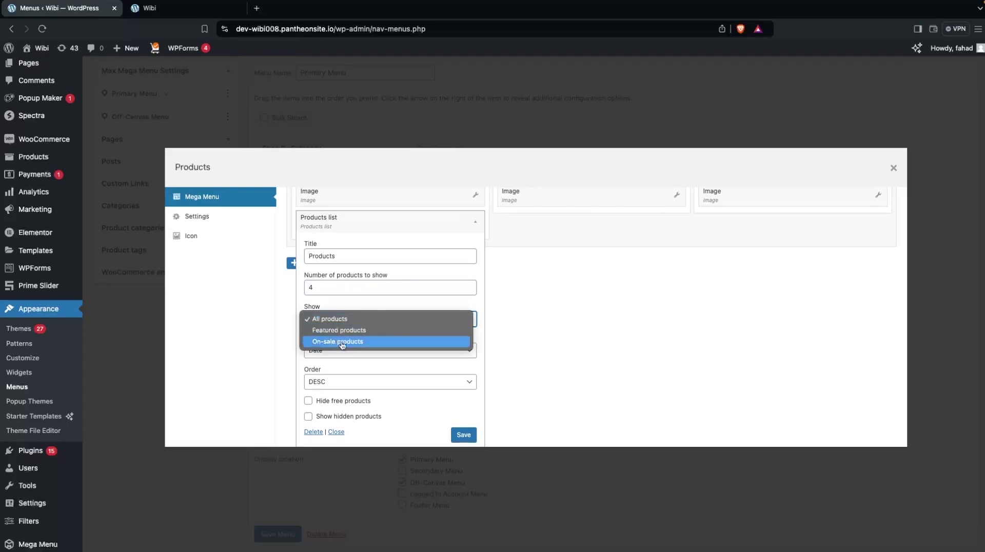
left_click(353, 364)
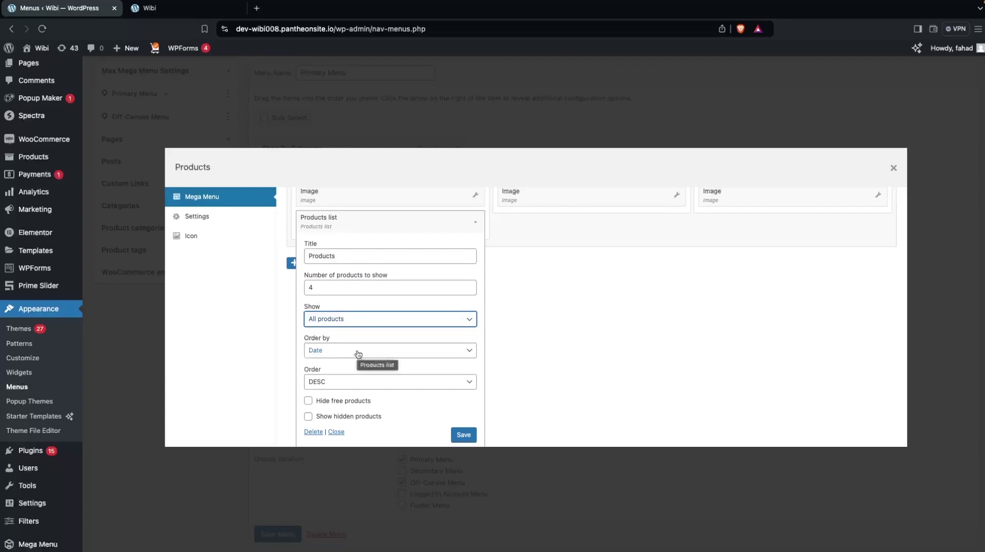
left_click(359, 354)
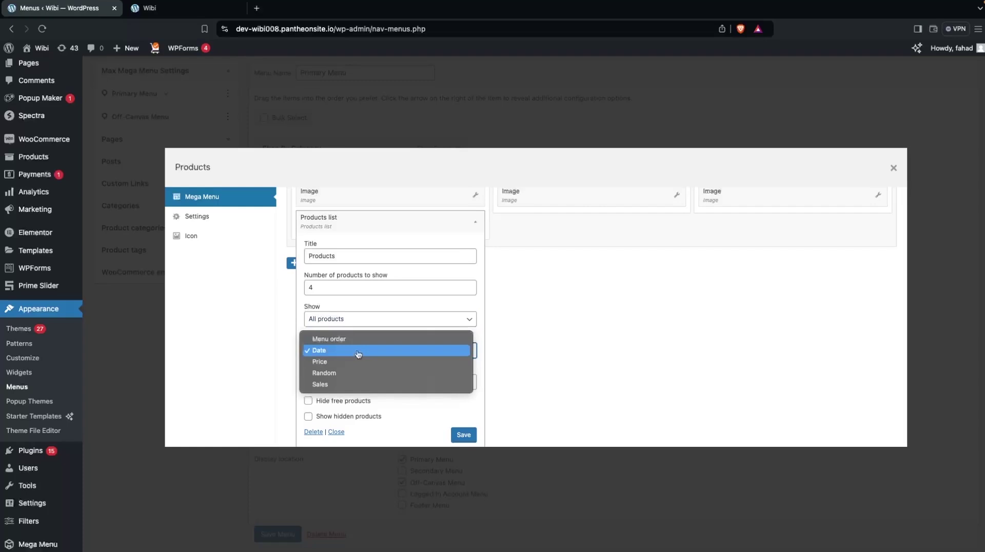
left_click(297, 330)
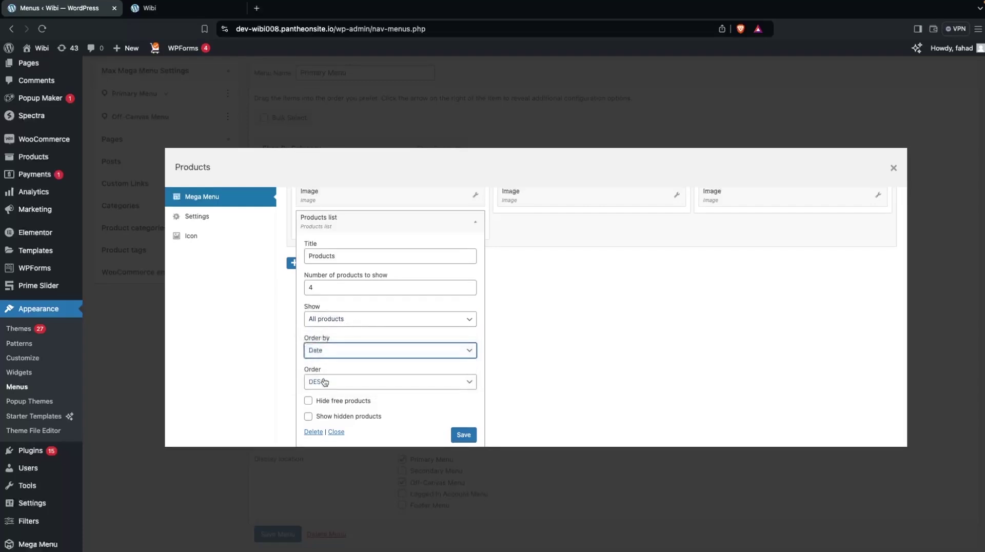
scroll(323, 365, "down", 1)
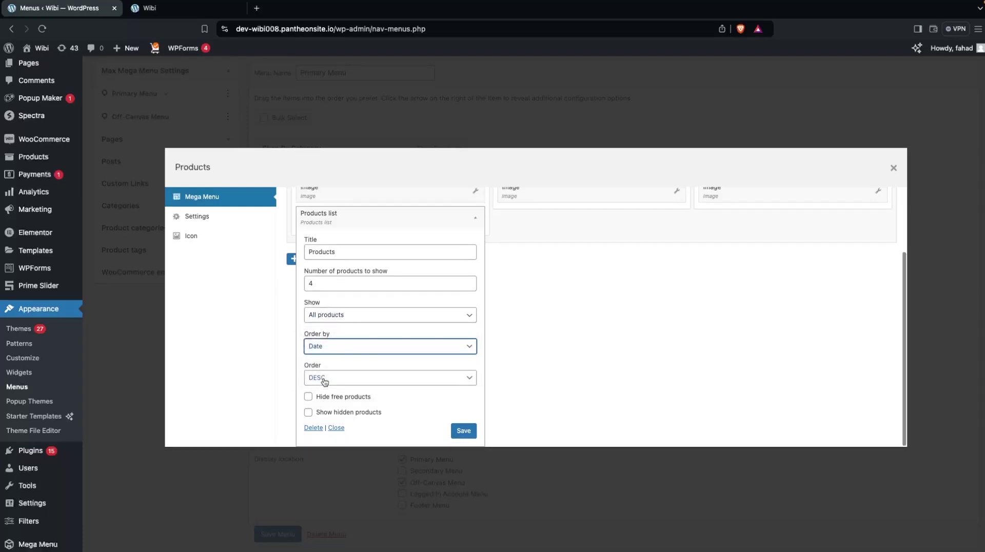
left_click(361, 379)
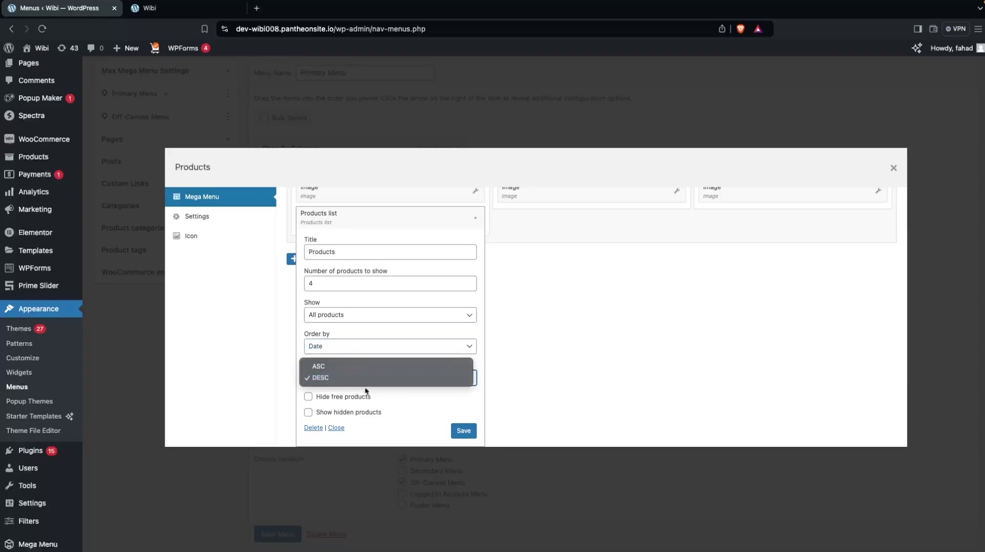
left_click(363, 377)
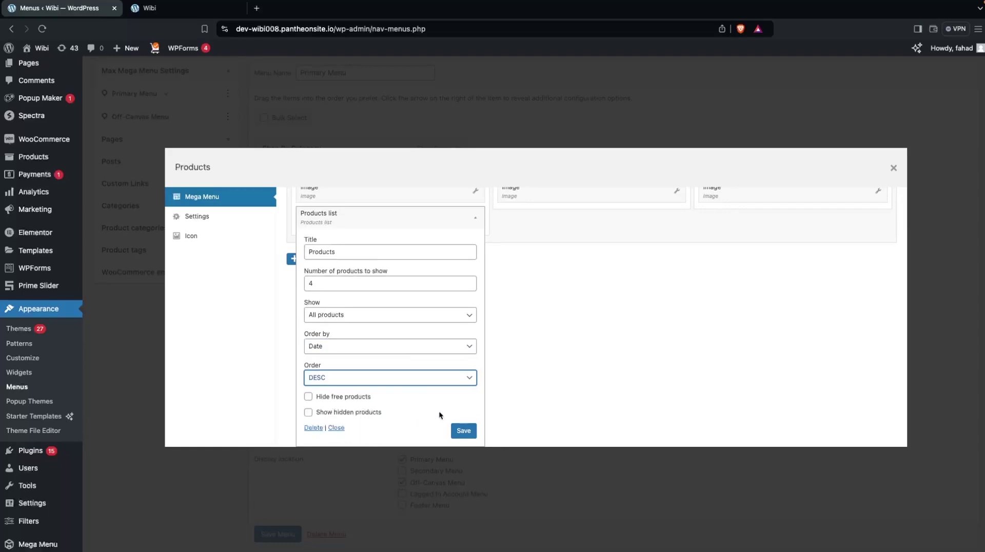
left_click(469, 432)
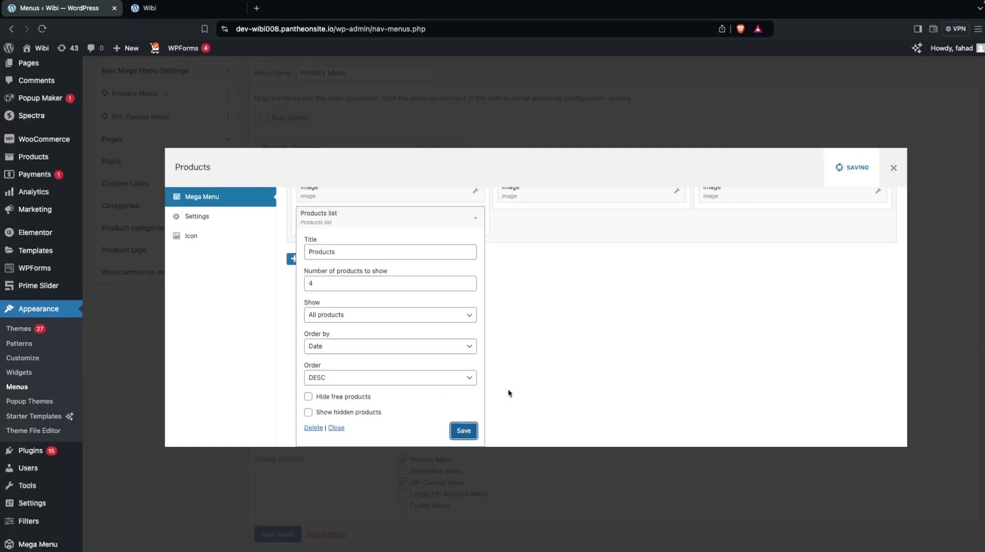
Step: Add a Cart widget to the mega menu and place it below the second column's Image widget
scroll(567, 353, "up", 3)
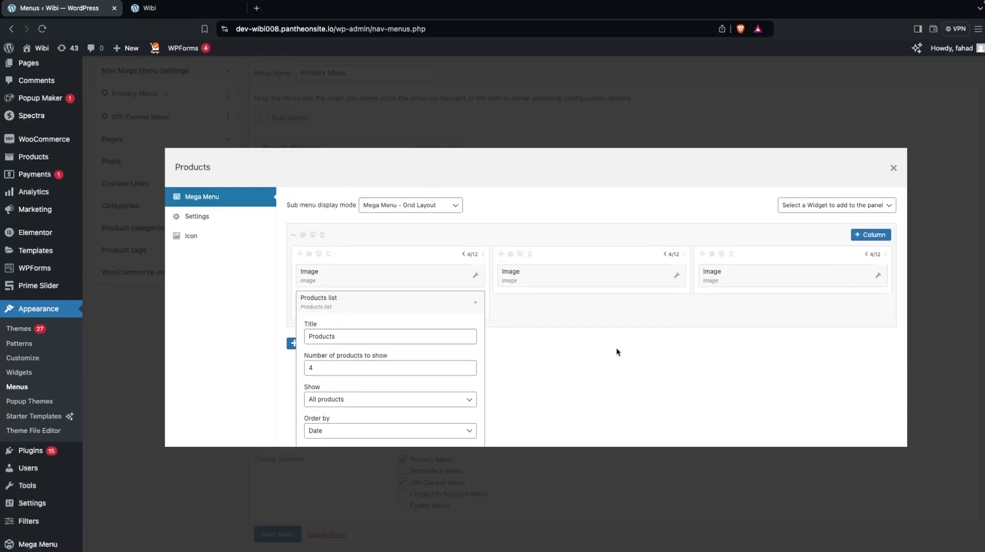
left_click(826, 204)
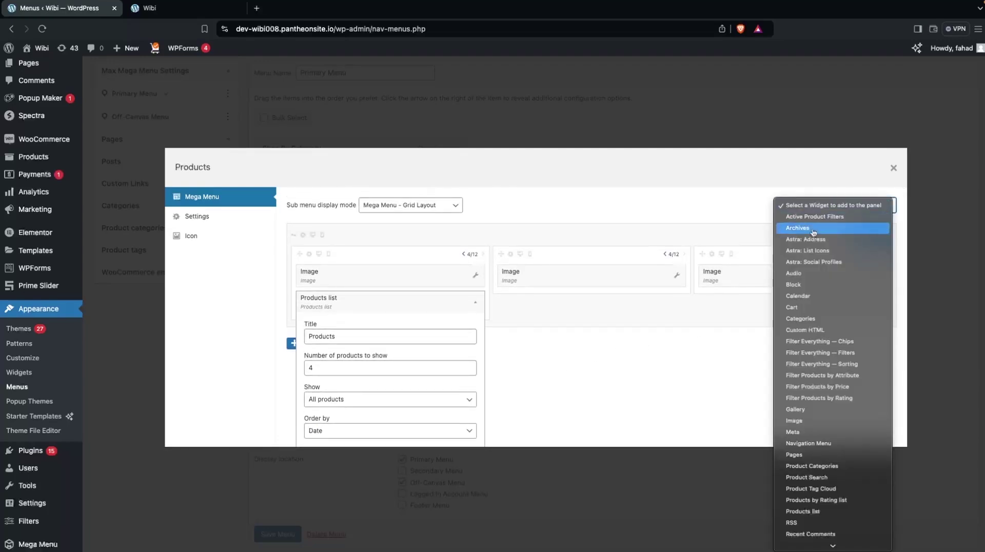
left_click(806, 308)
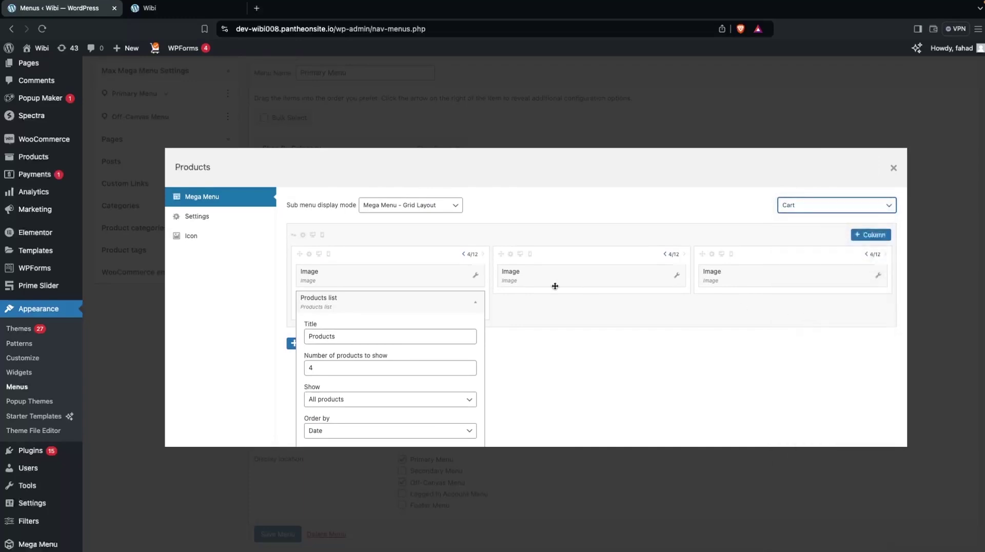
left_click(475, 302)
left_click_drag(414, 333, 580, 292)
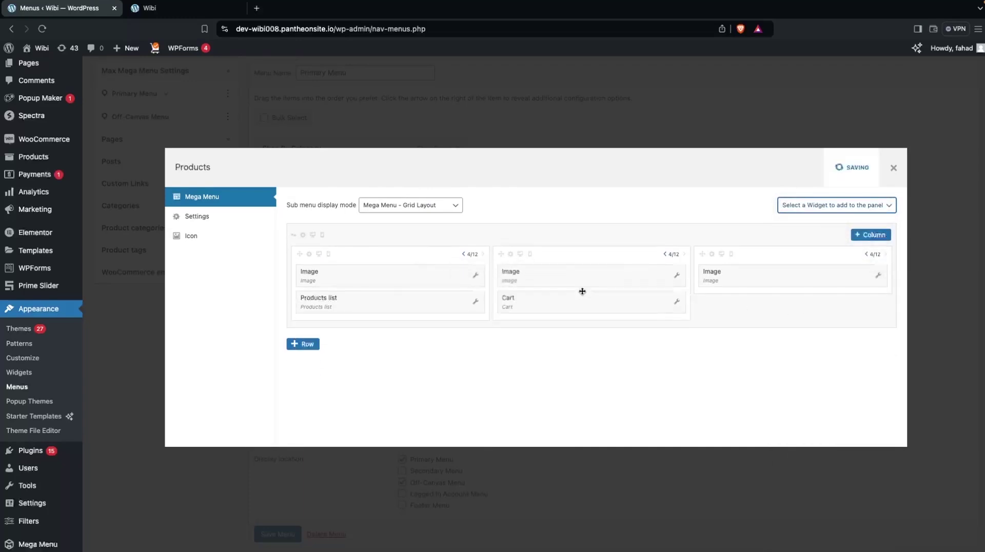
Step: Enable "Hide if cart is empty" for the Cart widget, save it and collapse its settings
left_click(677, 302)
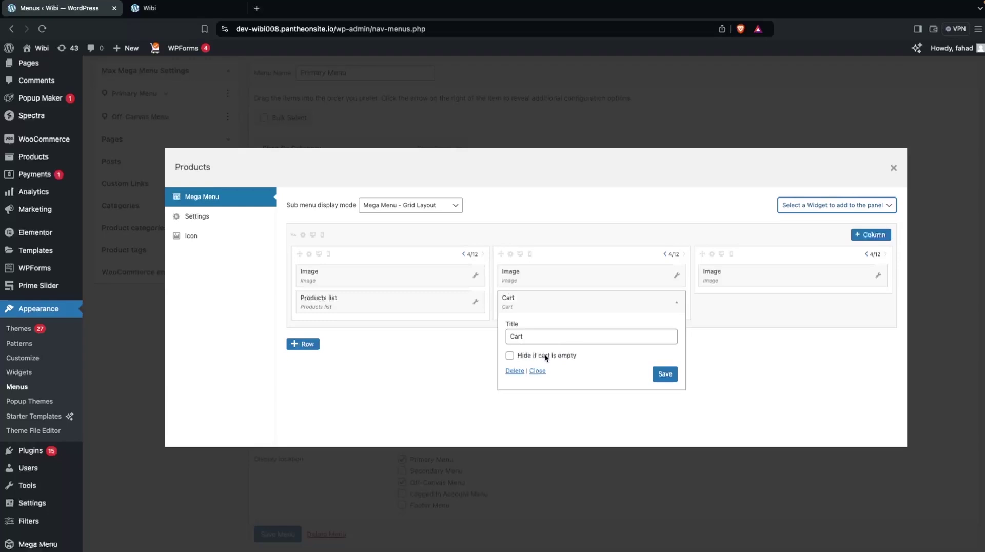
left_click(509, 356)
left_click(659, 373)
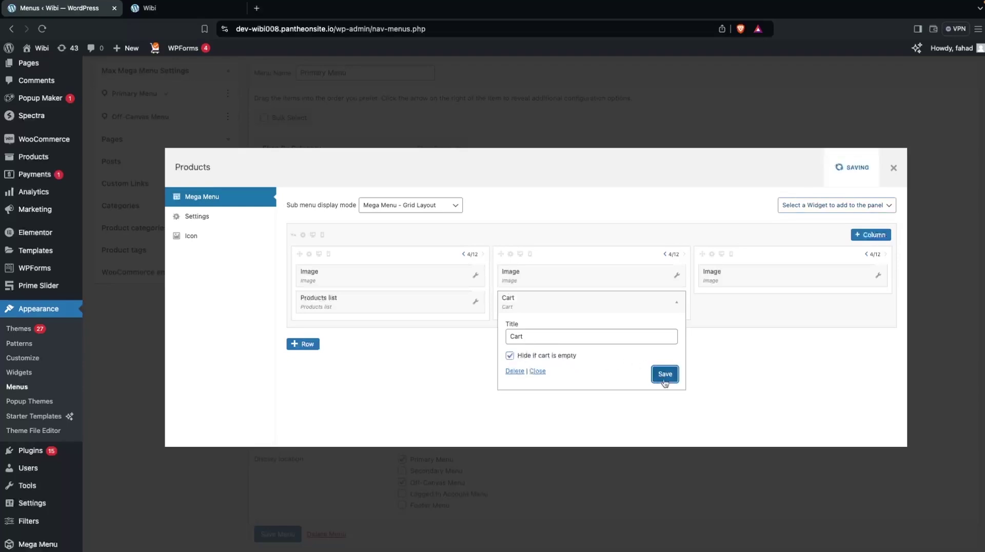
left_click(678, 305)
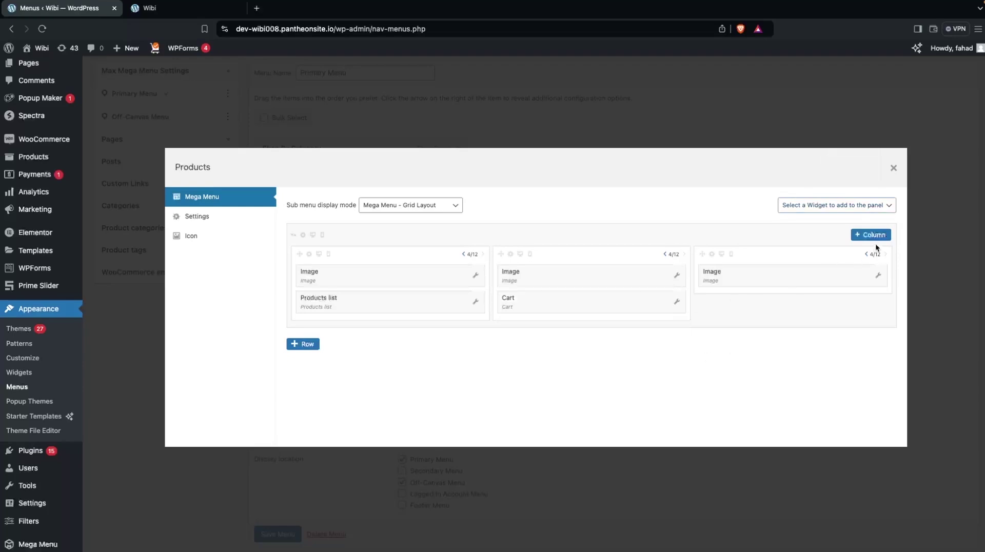
Step: Add a Search widget to the mega menu and place it below the third column's Image widget
left_click(849, 207)
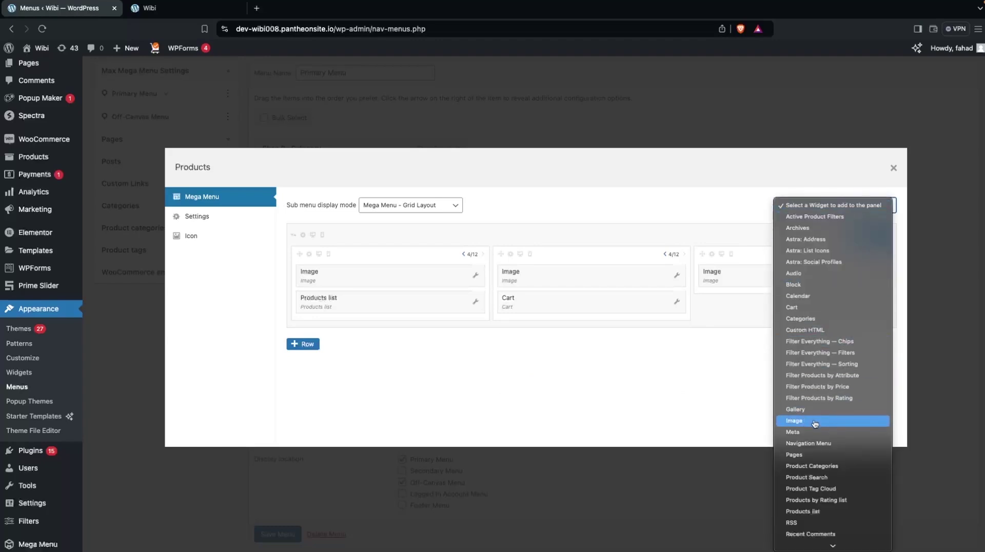
scroll(811, 426, "down", 3)
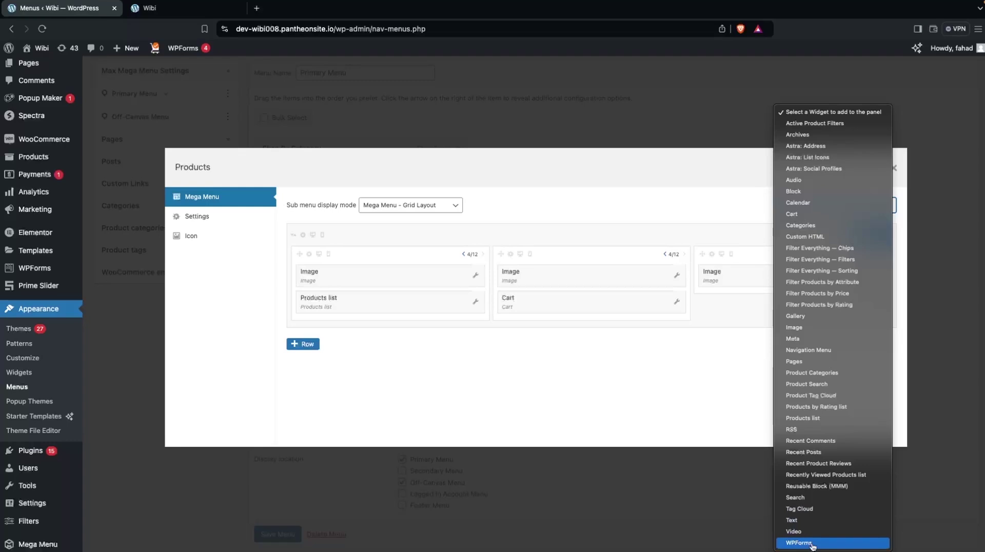
left_click(831, 497)
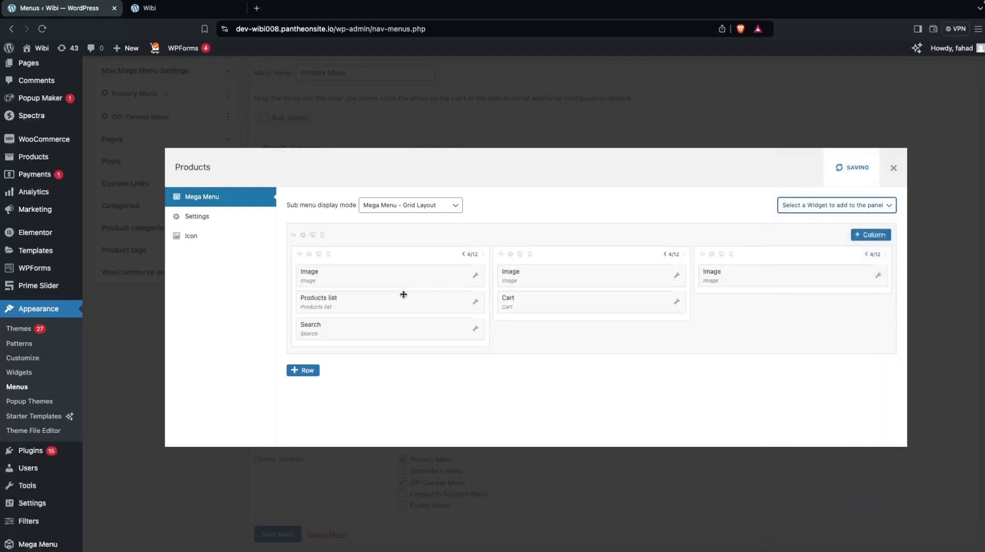
left_click_drag(431, 326, 824, 297)
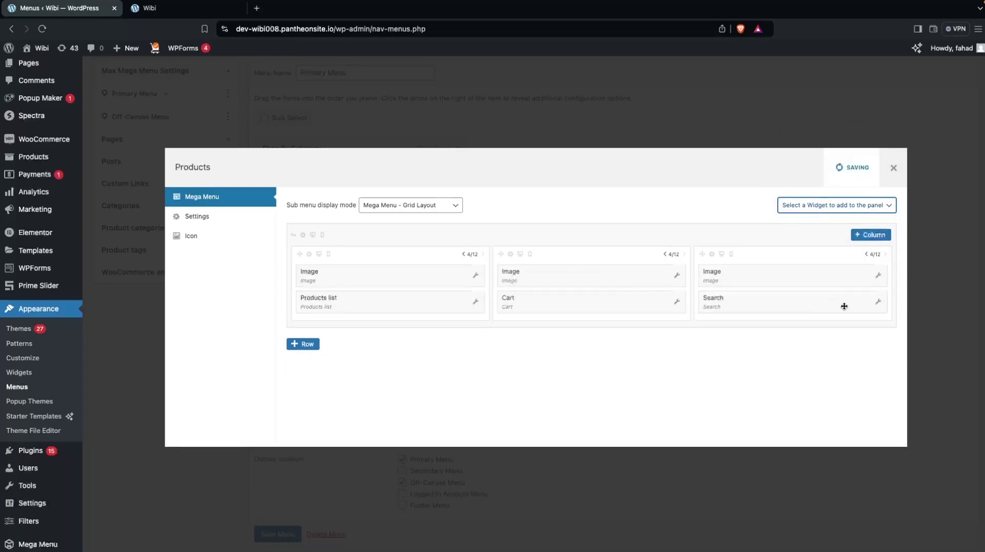
Step: Title the Search widget "Search the Product" and save it
left_click(878, 304)
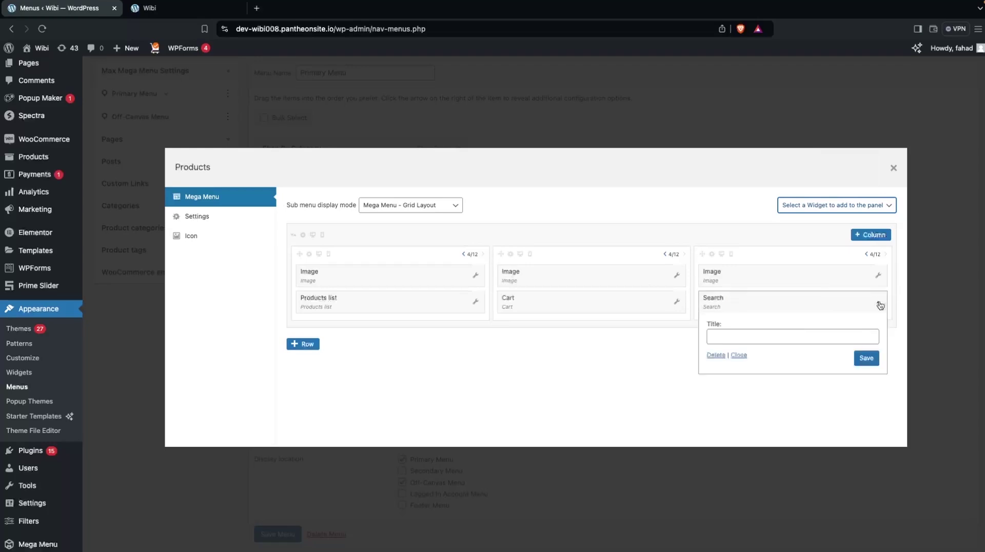
left_click(738, 337)
type("Search the Product")
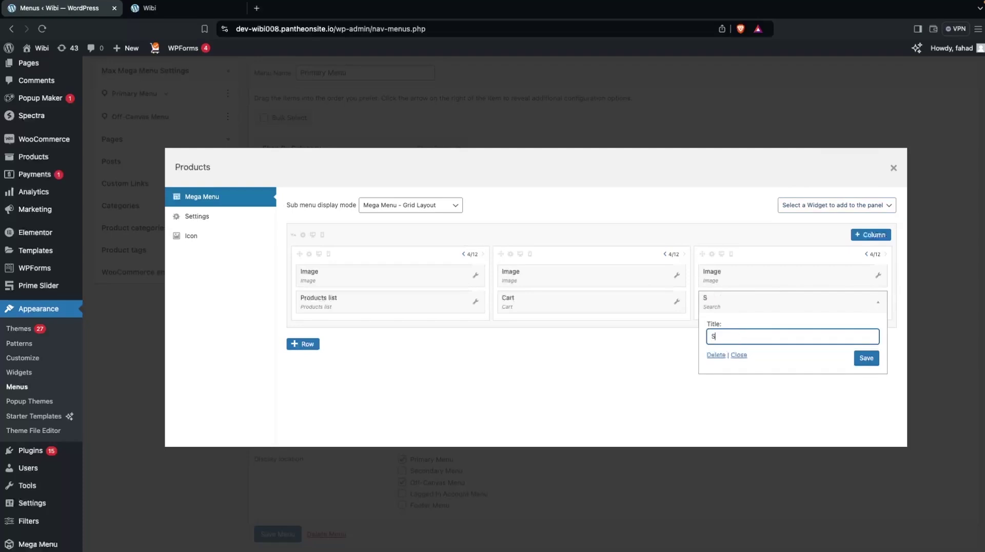
left_click(865, 361)
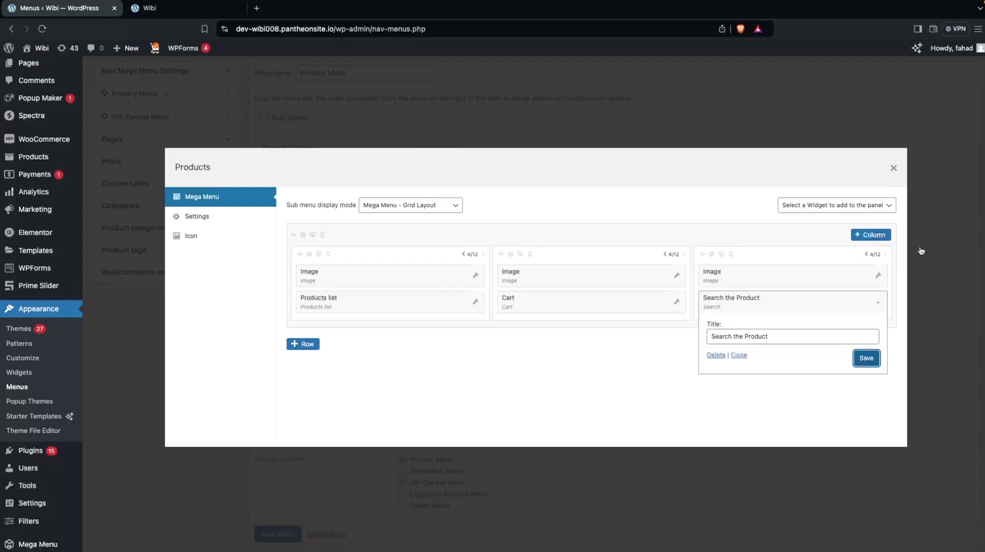
Step: Close the Products mega menu editor and save the Primary Menu
left_click(893, 169)
scroll(337, 395, "down", 1)
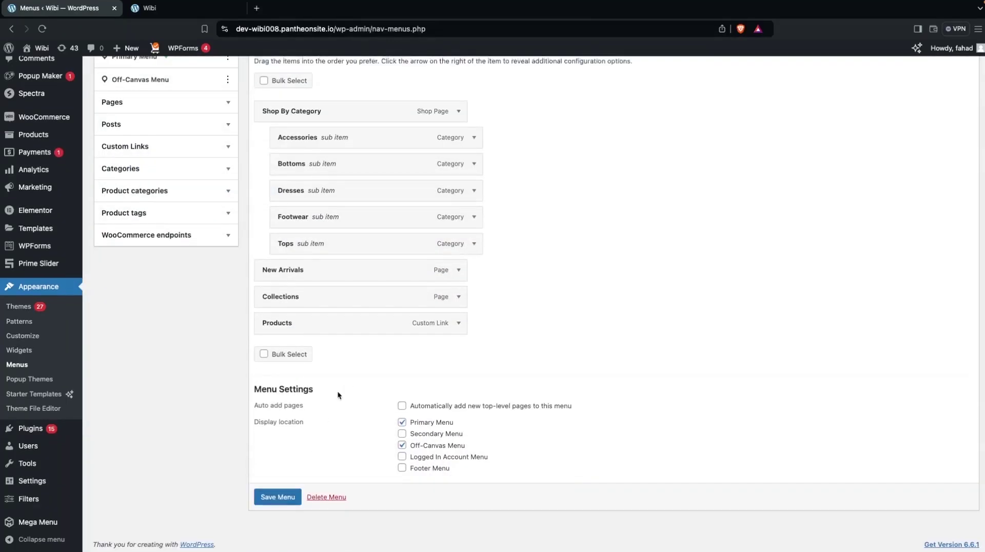
left_click(275, 497)
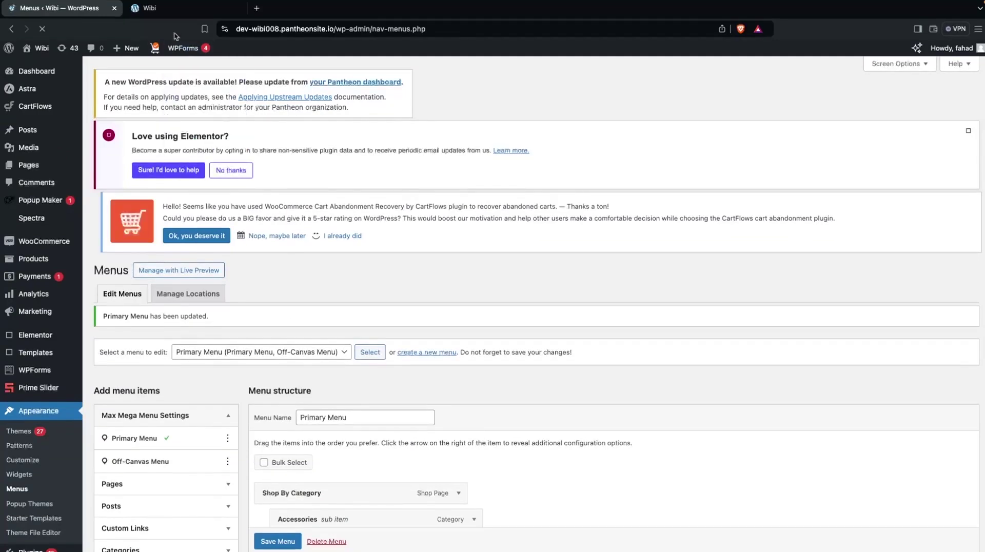
Step: Reload the live Wibi storefront and examine the Products mega menu, including its images, product list, cart and search field
left_click(168, 11)
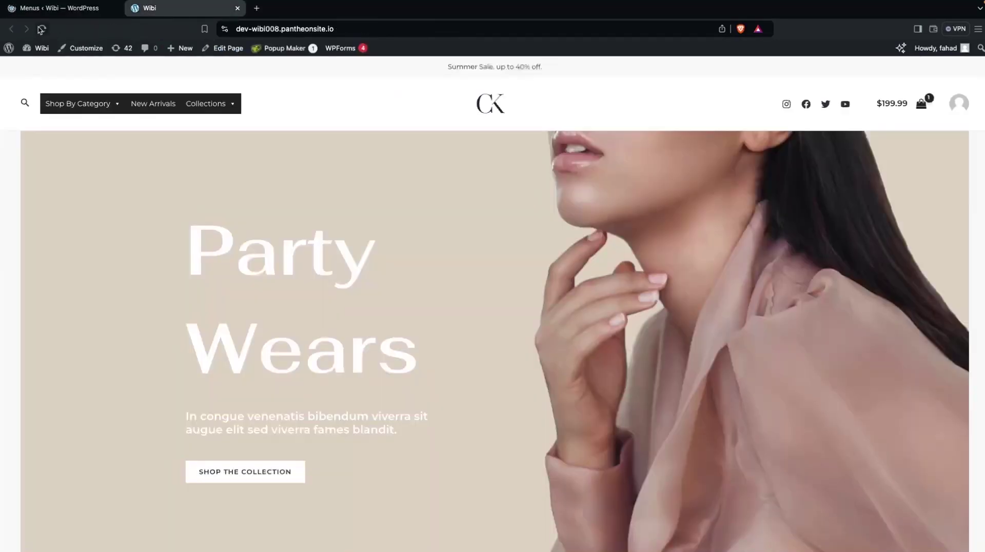
left_click(42, 29)
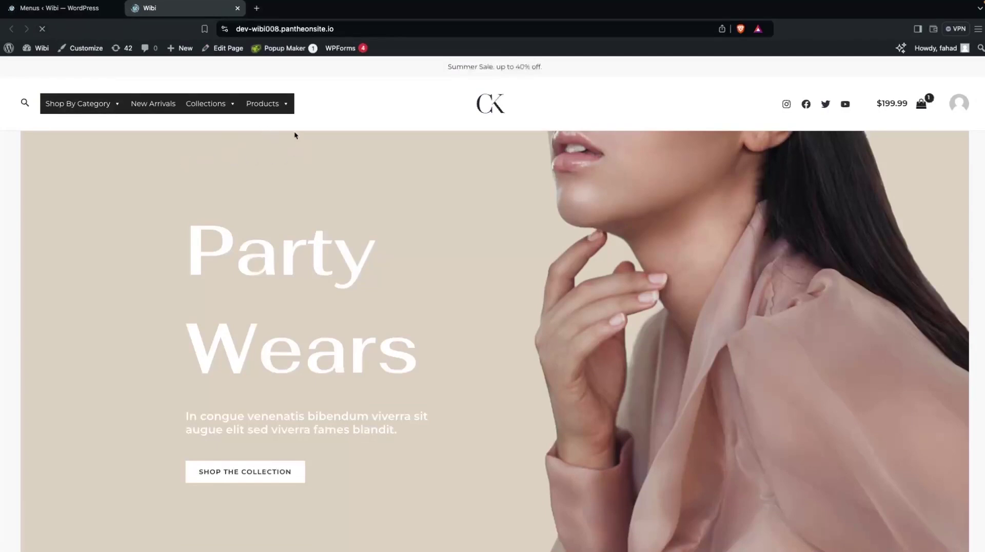
mouse_move(289, 108)
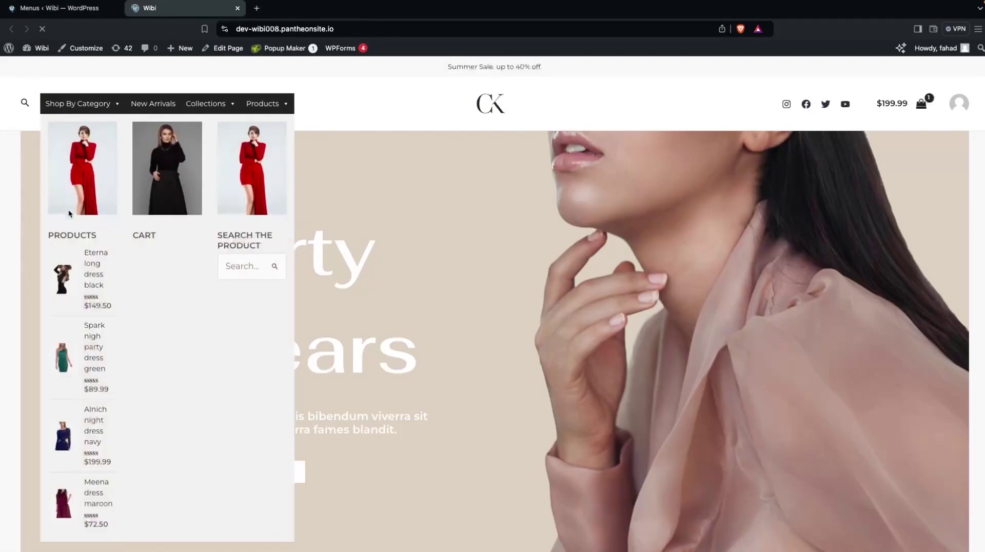
scroll(80, 285, "down", 1)
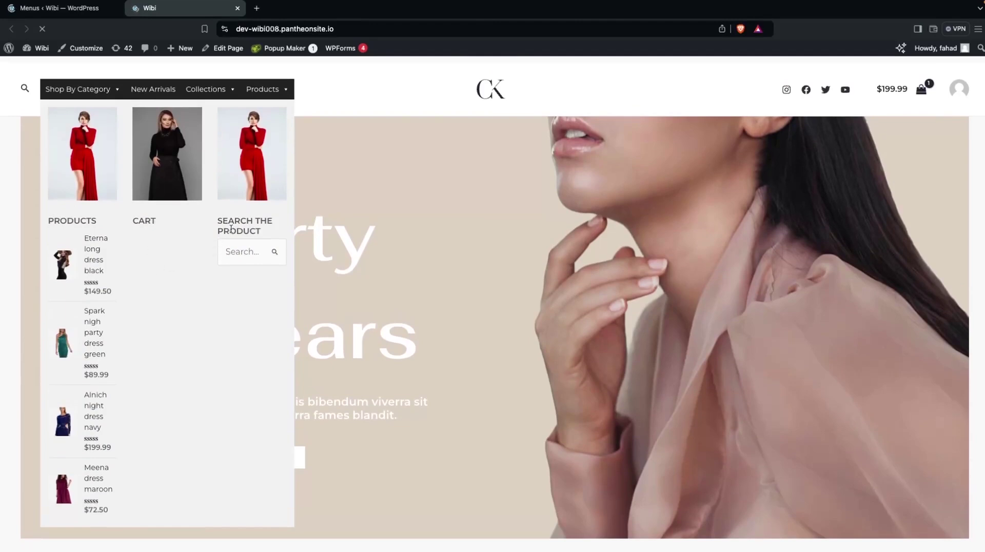
left_click(231, 257)
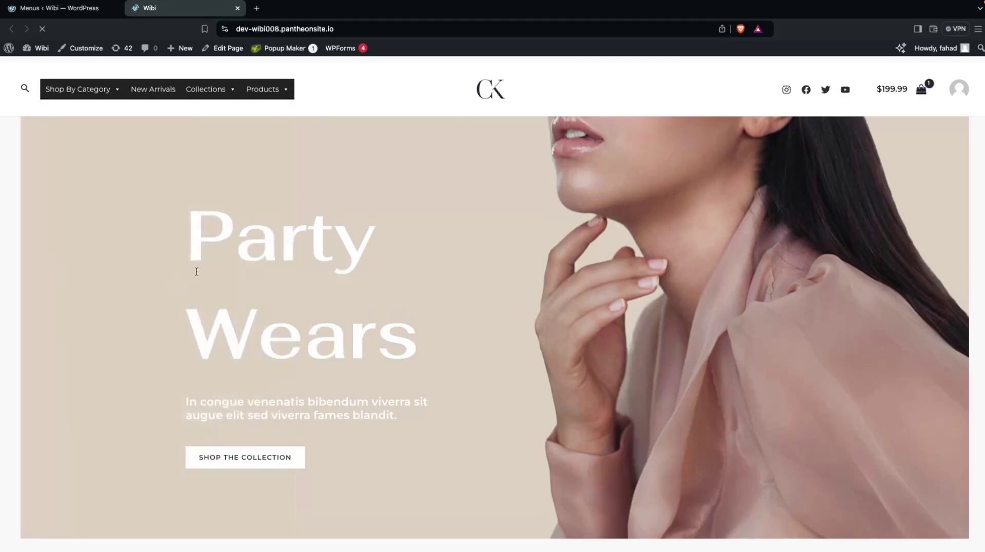
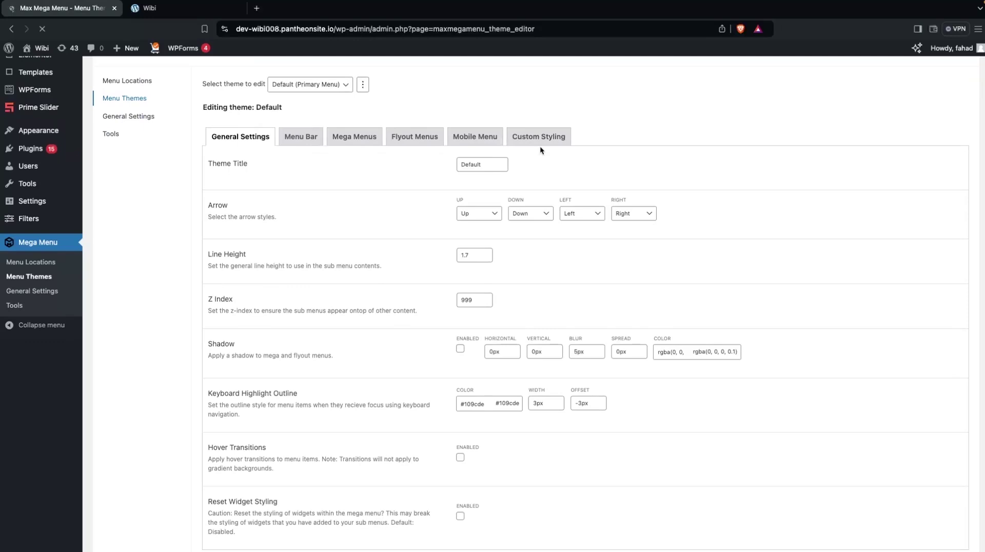
Step: Examine the Default theme's general options, including arrow, line height, Z index, shadow, keyboard outline, hover transitions and widget styling reset
left_click(540, 147)
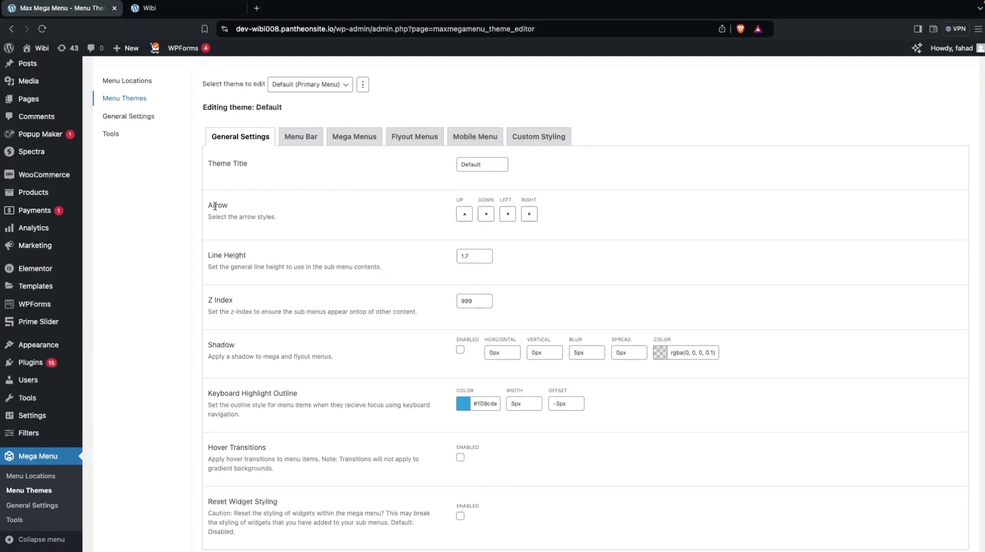
scroll(216, 205, "down", 1)
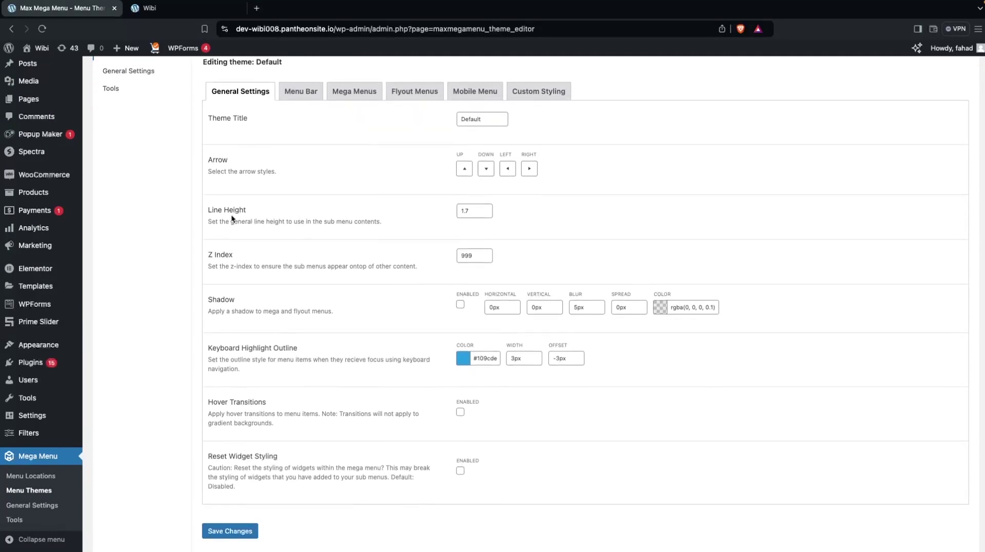
scroll(232, 219, "down", 1)
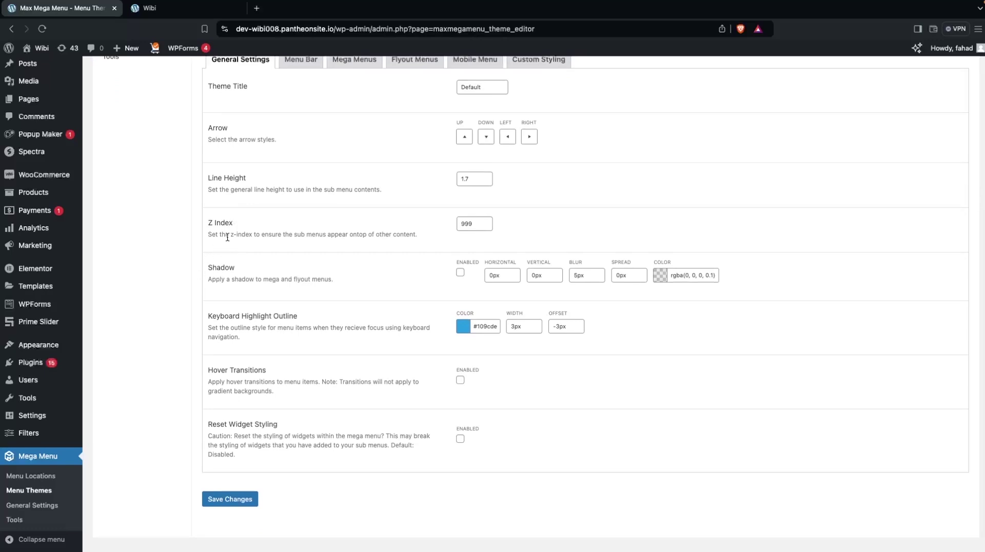
scroll(214, 275, "down", 1)
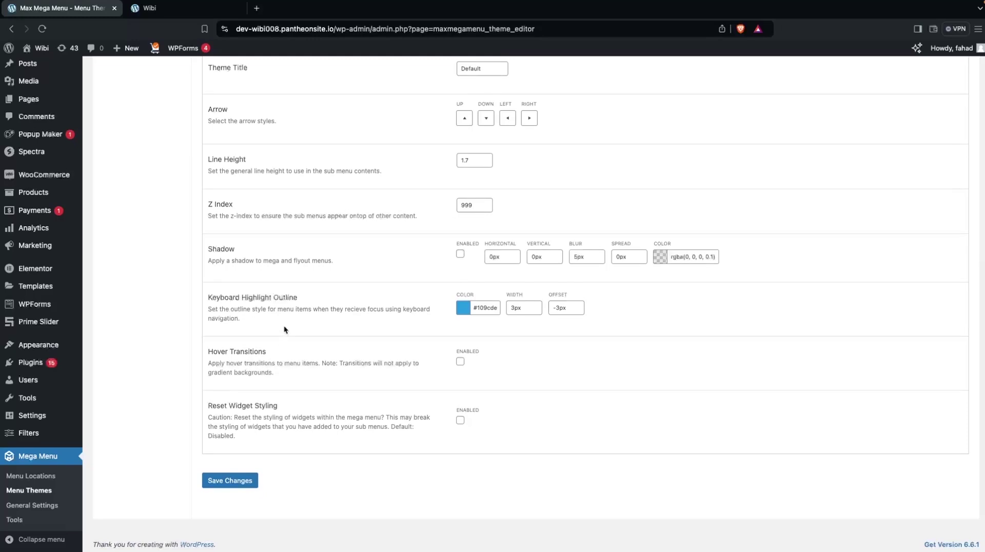
scroll(285, 325, "up", 8)
scroll(281, 371, "down", 2)
scroll(282, 374, "down", 1)
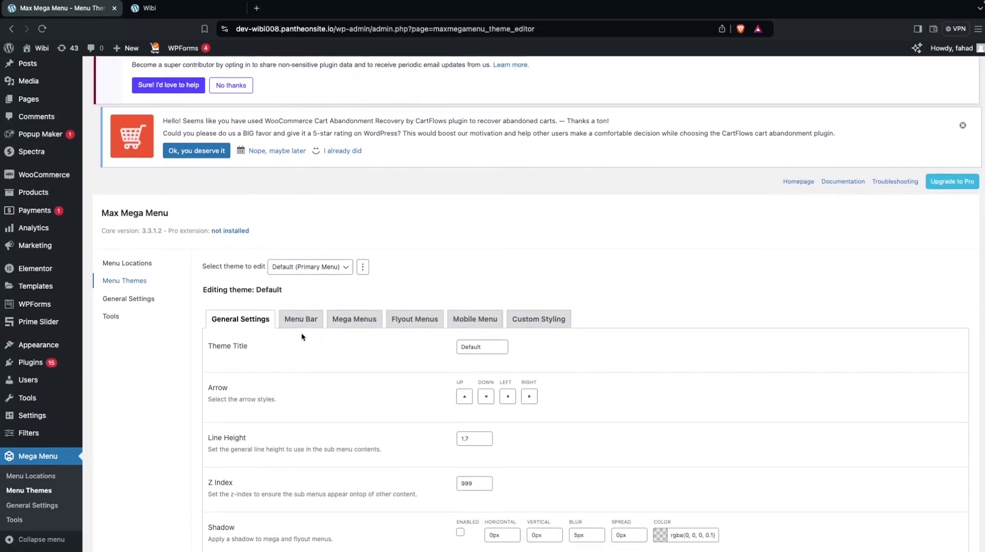
Step: Set the mega menu panel's outer width and inner width to 800px in the Default theme
left_click(354, 323)
scroll(332, 413, "down", 3)
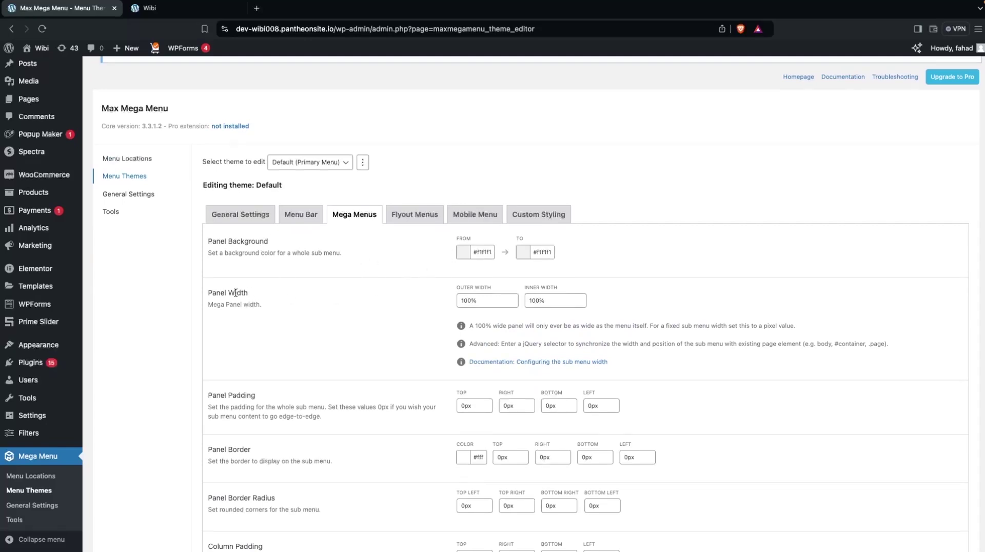
left_click(498, 305)
key("BackSpace")
key("BackSpace")
key("BackSpace")
key("BackSpace")
type("800px")
double_click(567, 299)
type("800px")
Step: Examine the remaining mega menu styling options: panel padding and borders, column padding, widget titles, and second and third level menu items
scroll(244, 229, "down", 3)
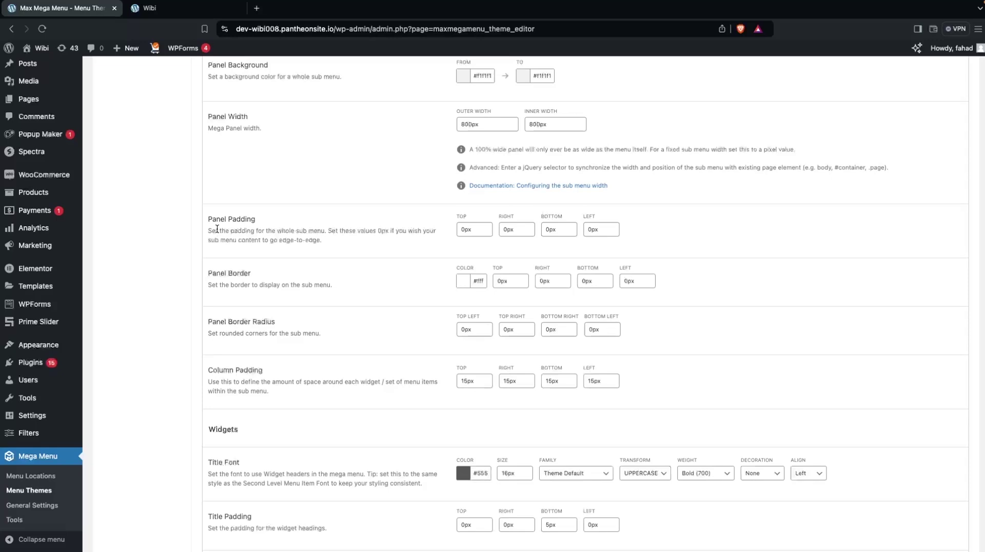
scroll(221, 239, "down", 1)
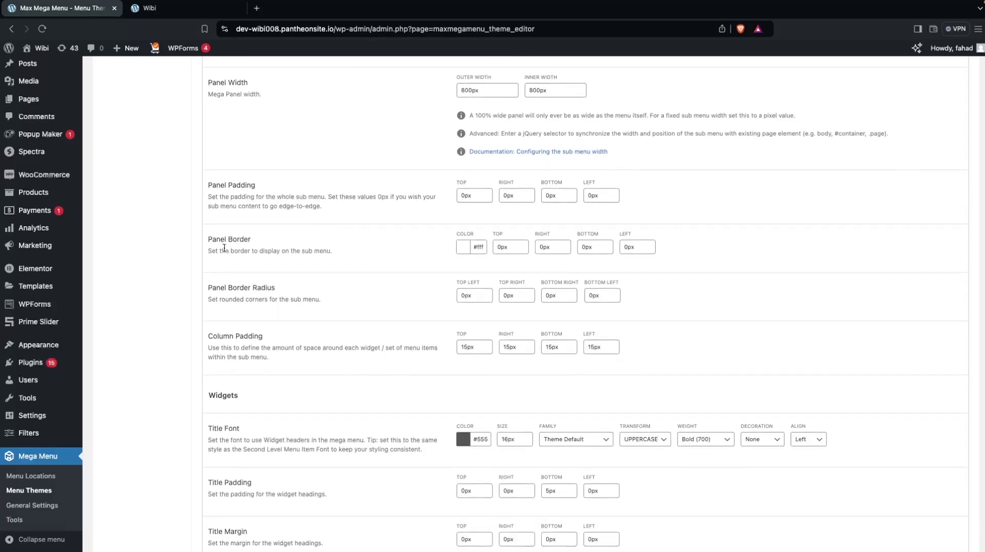
scroll(220, 247, "down", 2)
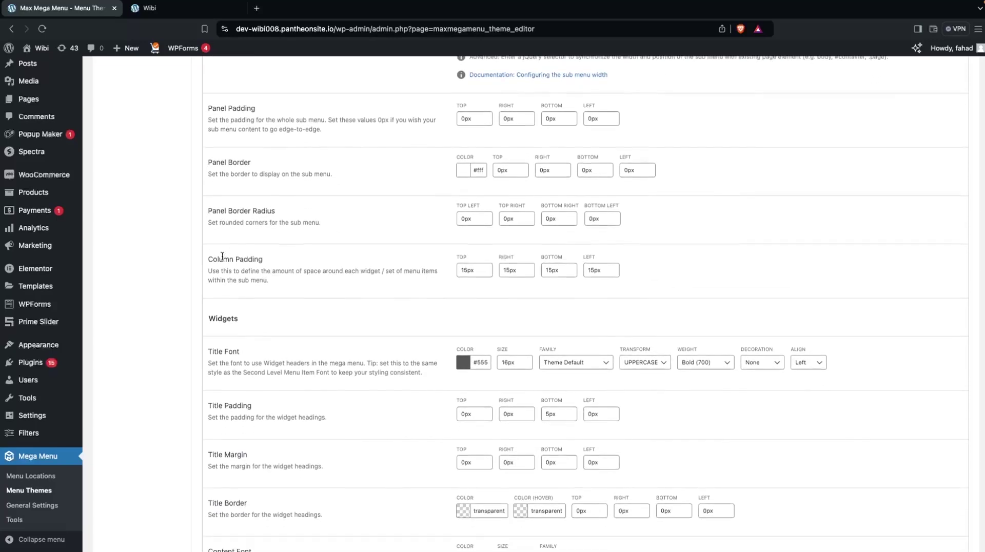
scroll(222, 255, "down", 1)
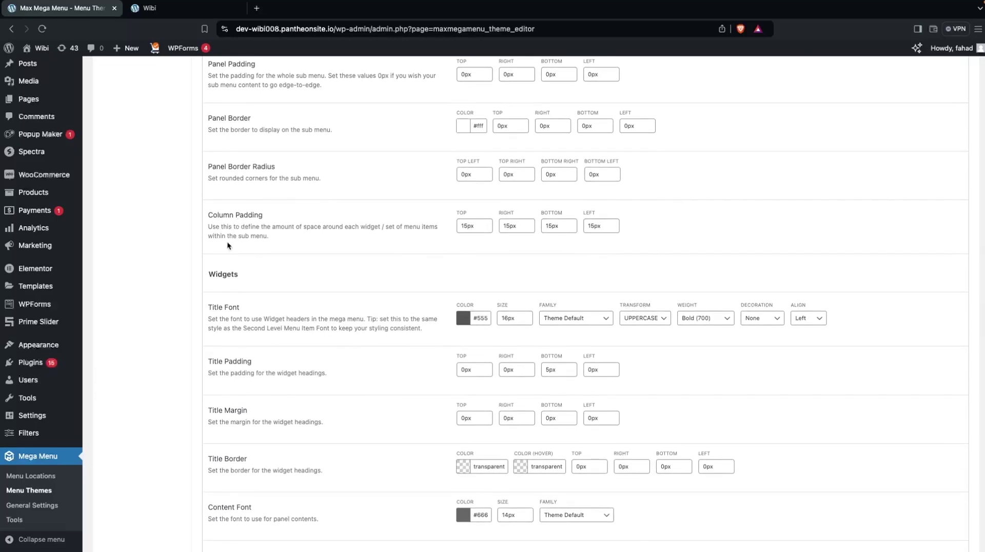
scroll(227, 244, "down", 2)
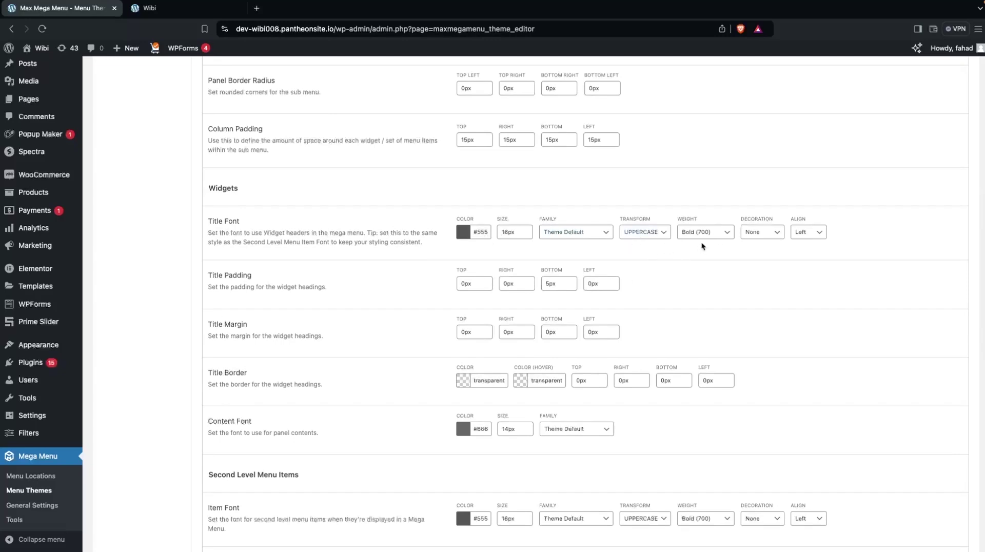
scroll(350, 262, "down", 1)
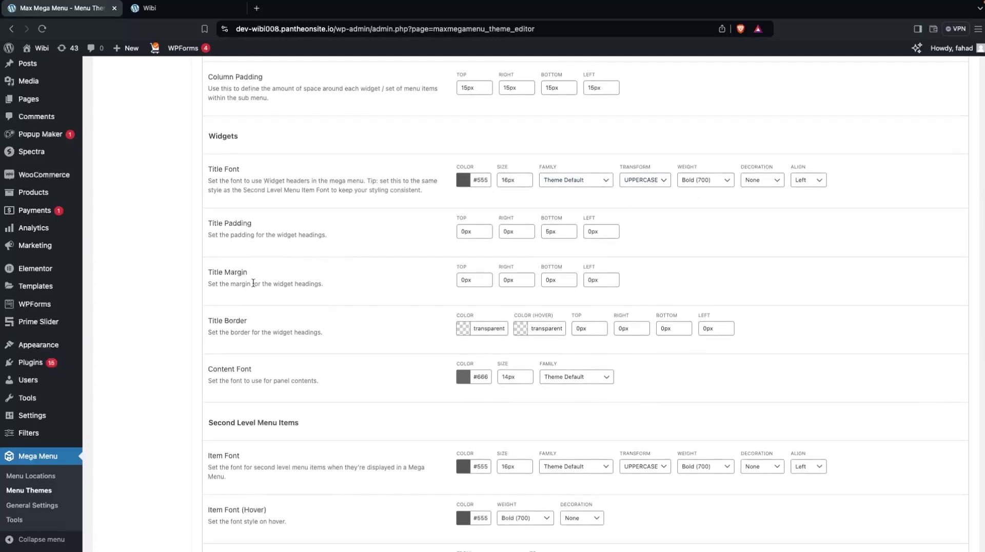
scroll(253, 283, "down", 3)
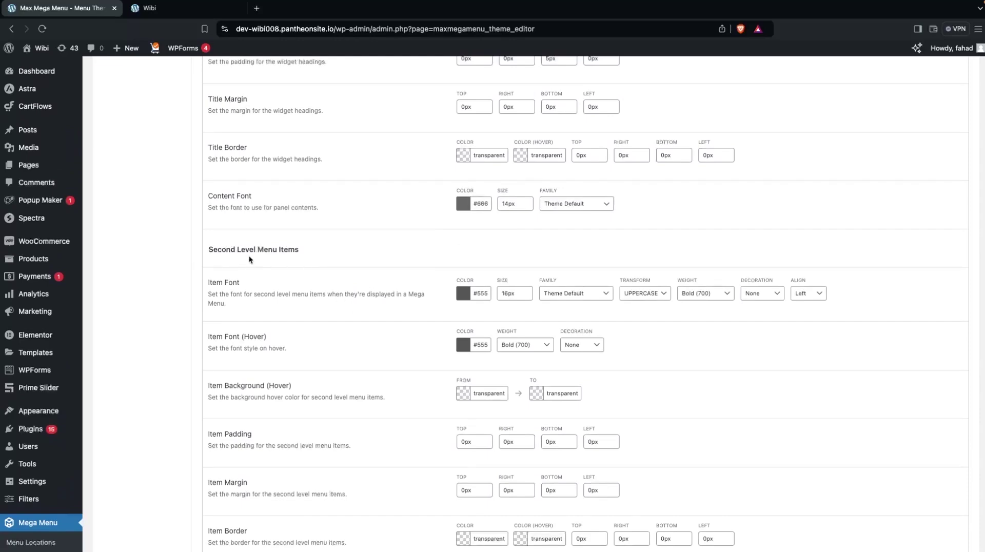
scroll(251, 302, "down", 1)
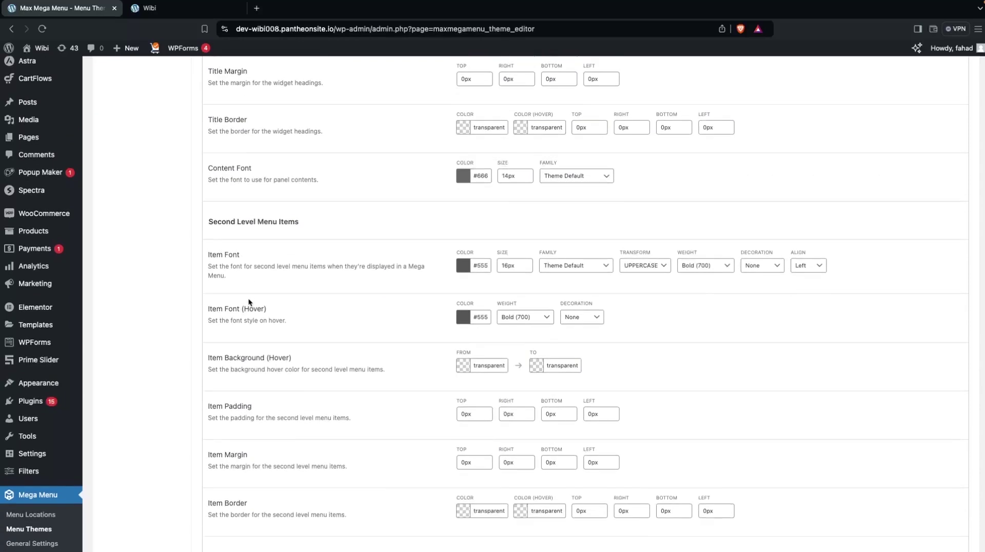
scroll(253, 268, "down", 1)
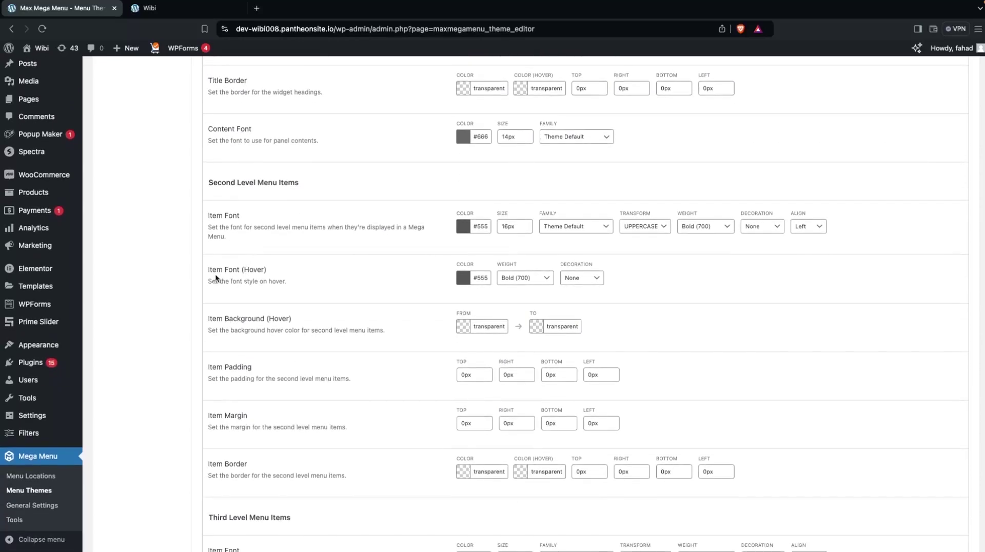
scroll(291, 286, "down", 1)
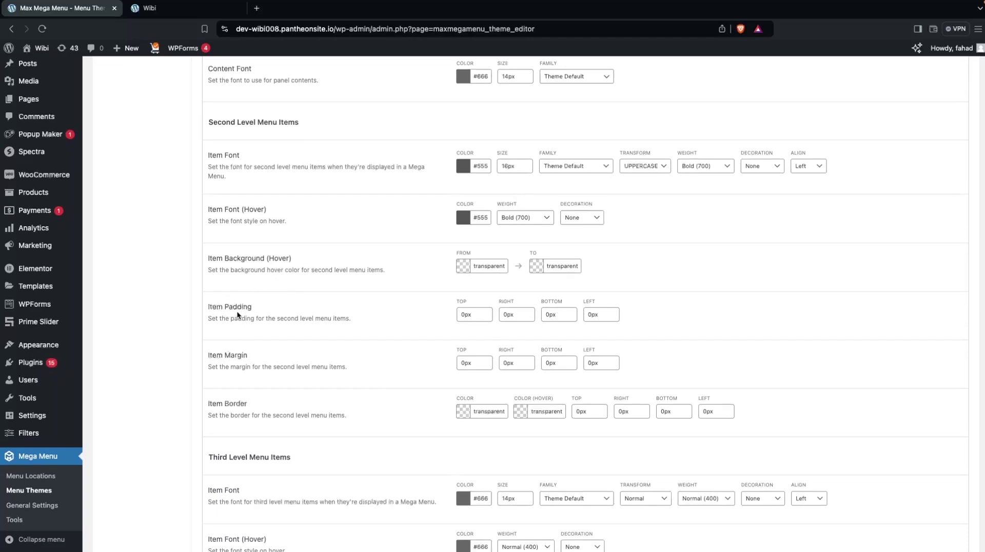
scroll(345, 321, "down", 2)
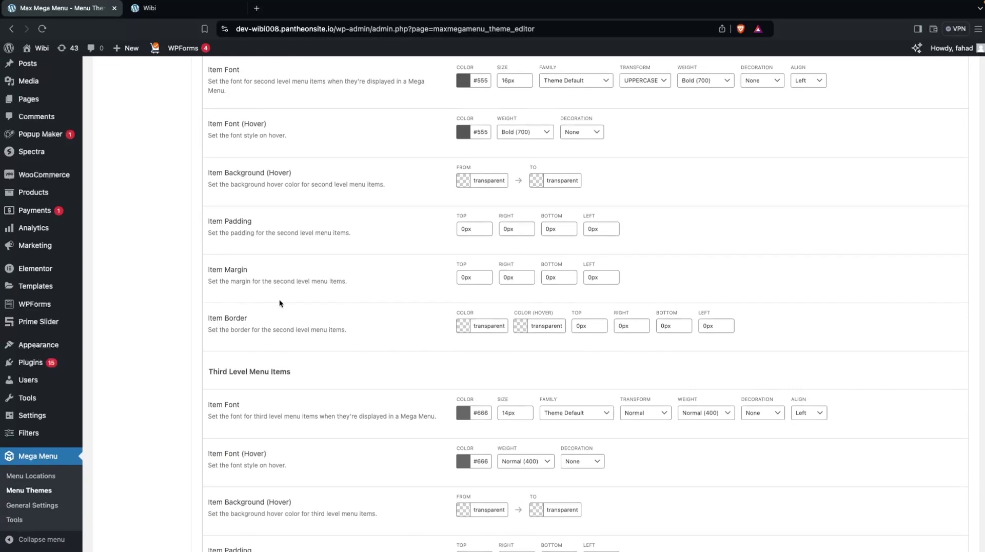
scroll(285, 300, "down", 4)
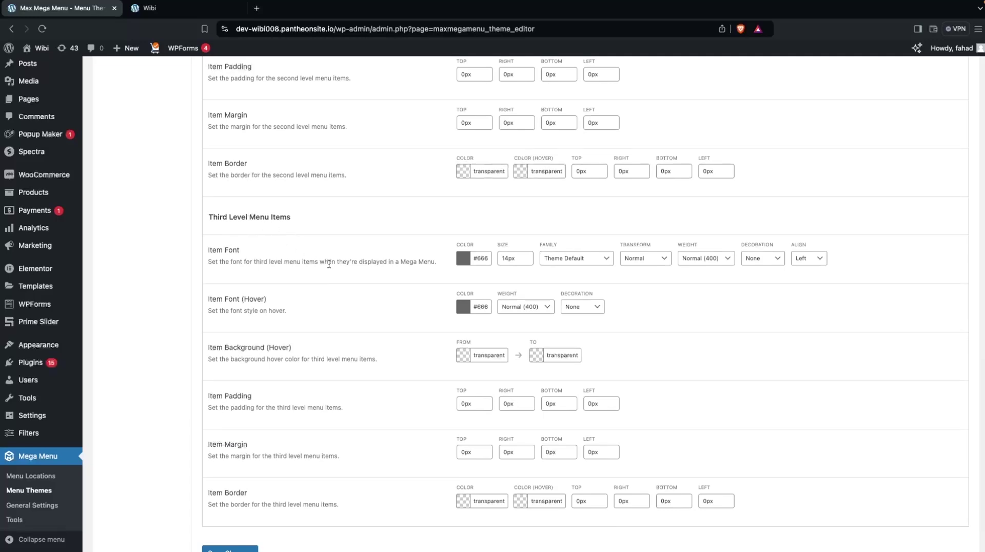
scroll(329, 264, "up", 20)
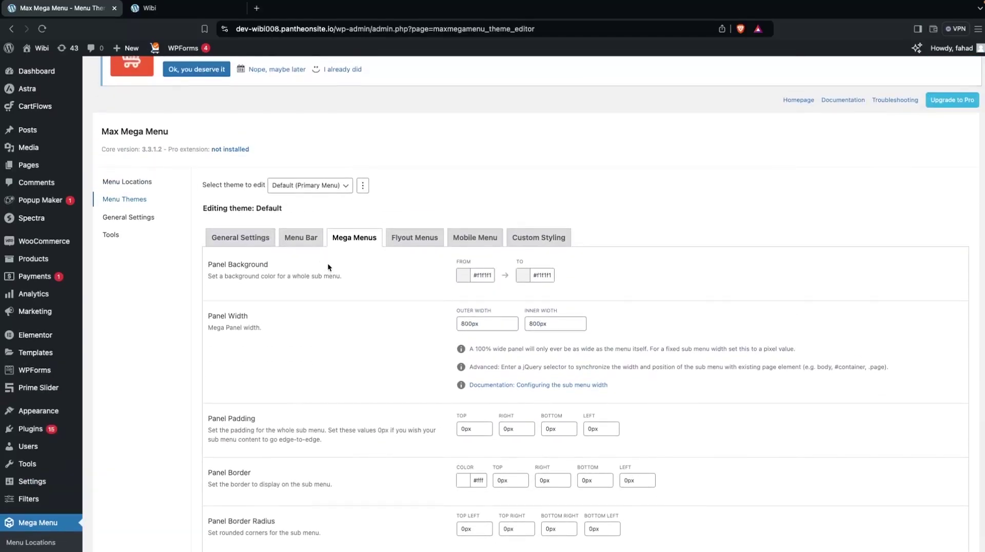
Step: Set both the From and To colors of the menu bar's Menu Background to white
left_click(303, 245)
scroll(334, 297, "down", 2)
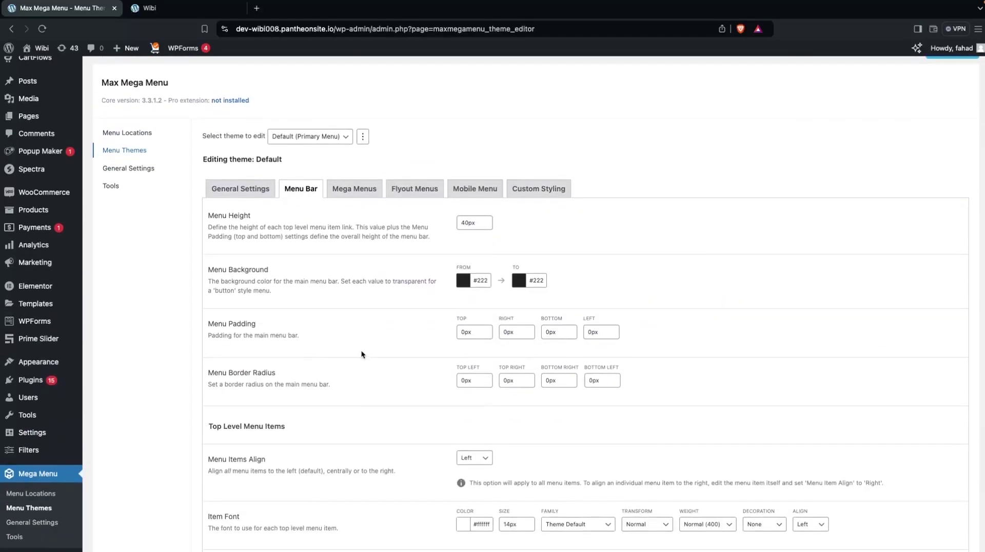
left_click(463, 285)
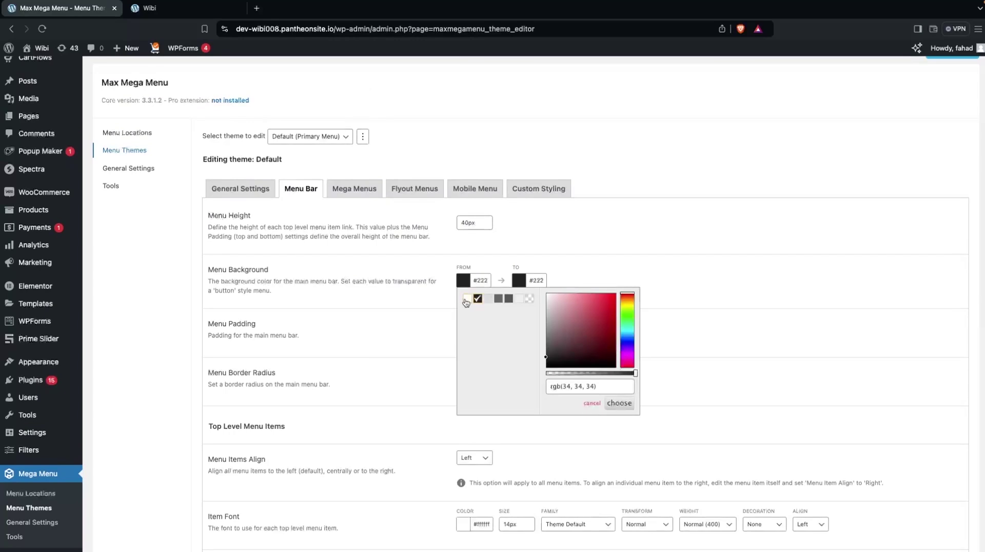
left_click(465, 300)
left_click(519, 280)
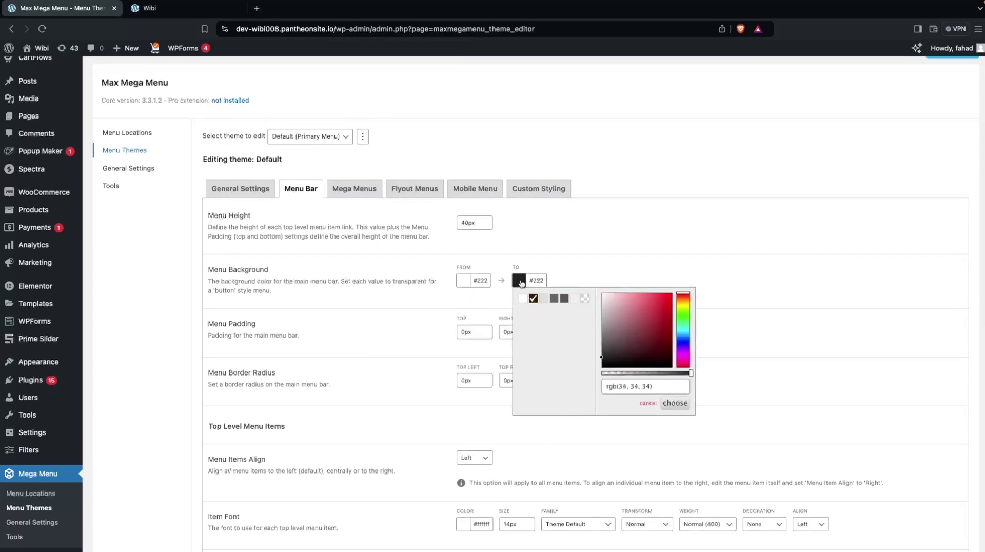
left_click(522, 300)
Step: Save the theme changes and reload the live Wibi storefront to check the menu bar
scroll(362, 336, "down", 10)
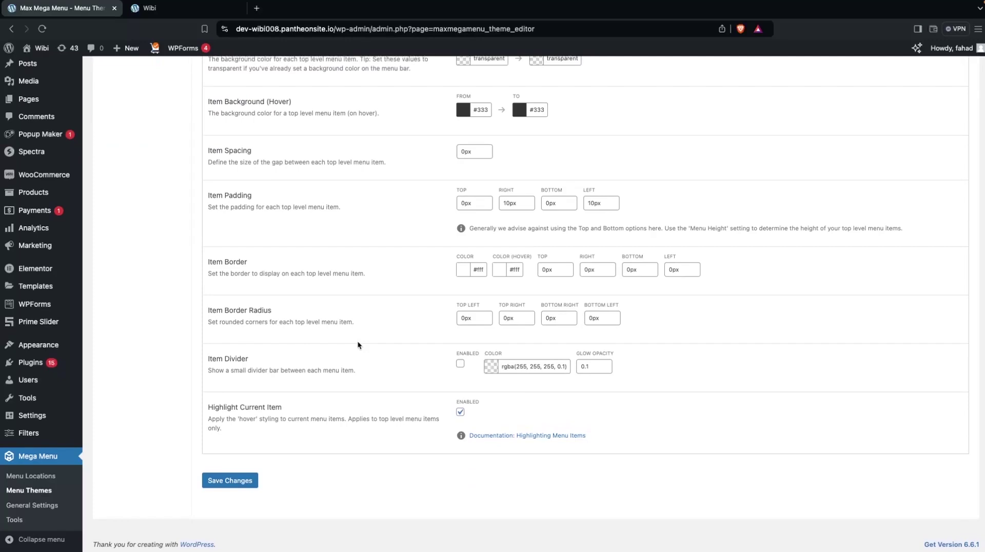
left_click(220, 480)
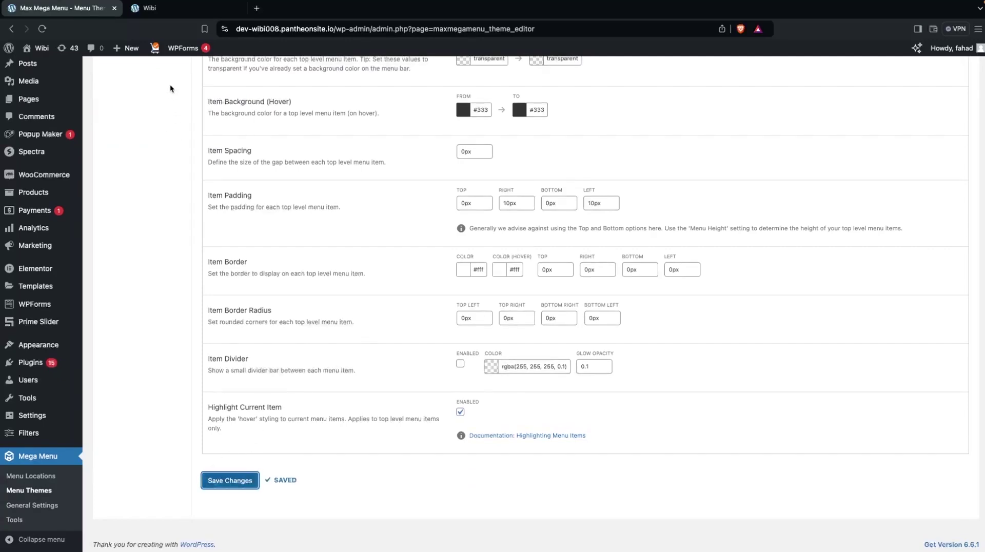
left_click(149, 7)
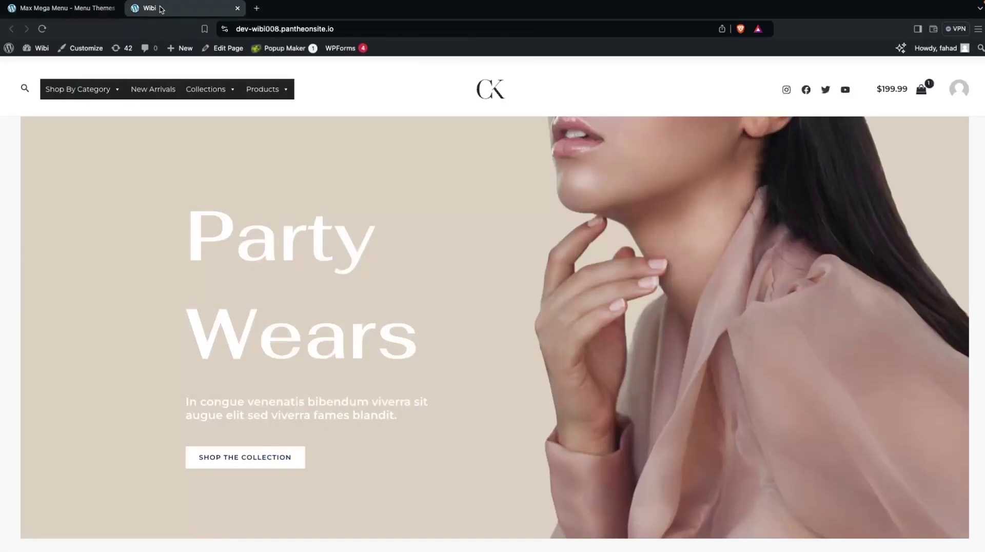
left_click(41, 29)
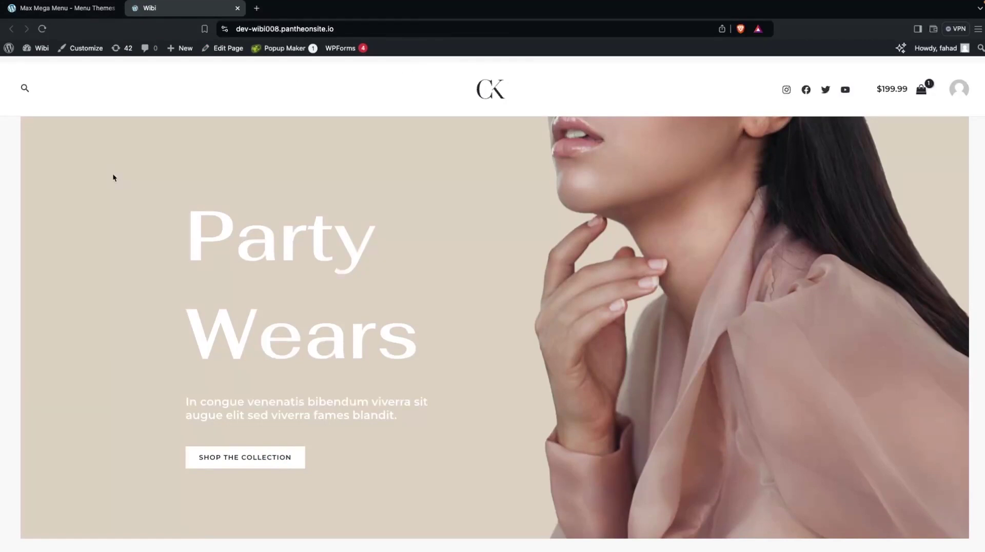
Step: Back in the theme editor, set the top level menu Item Font color to dark rgb(34, 34, 34) and save the changes
left_click(80, 10)
scroll(187, 188, "up", 6)
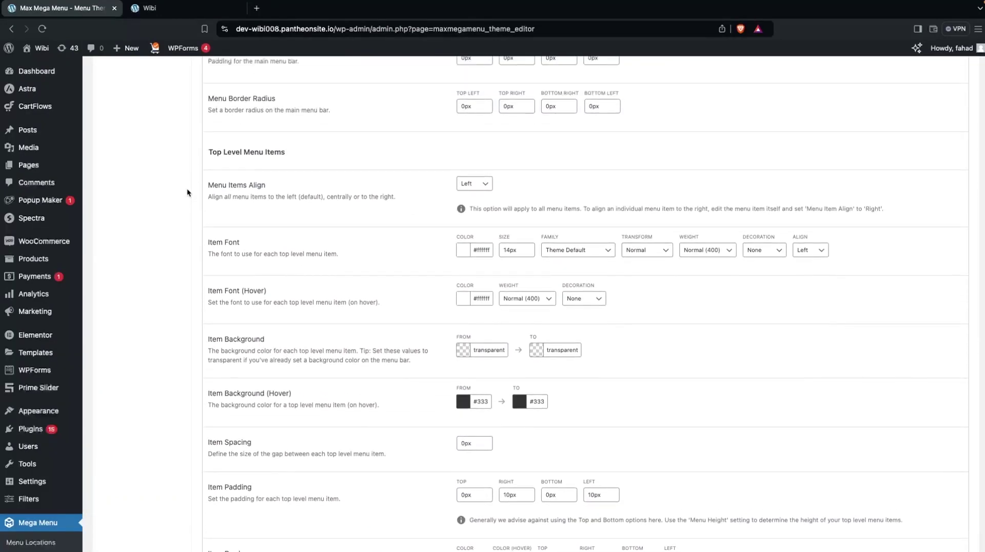
scroll(187, 188, "up", 2)
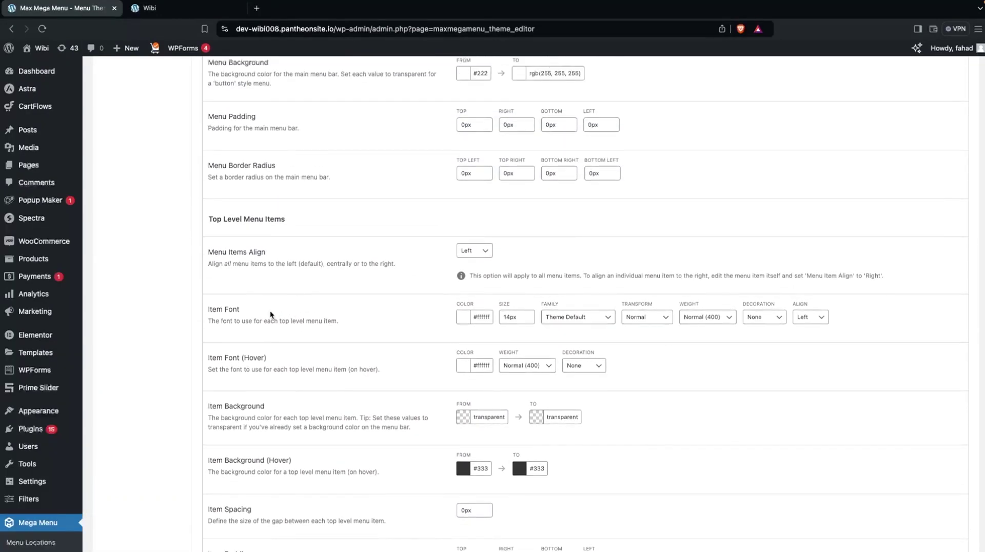
left_click(464, 319)
left_click(476, 335)
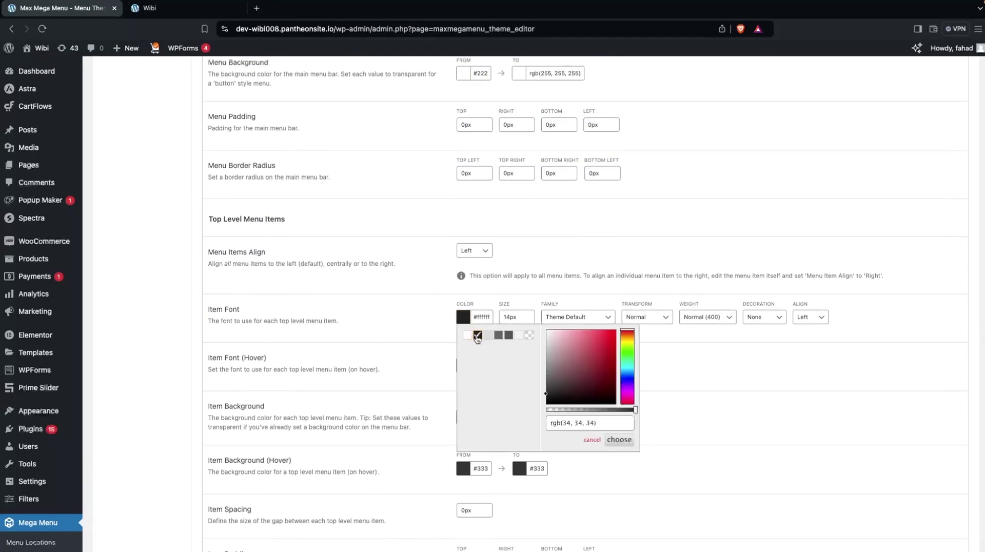
left_click(354, 342)
scroll(309, 398, "down", 7)
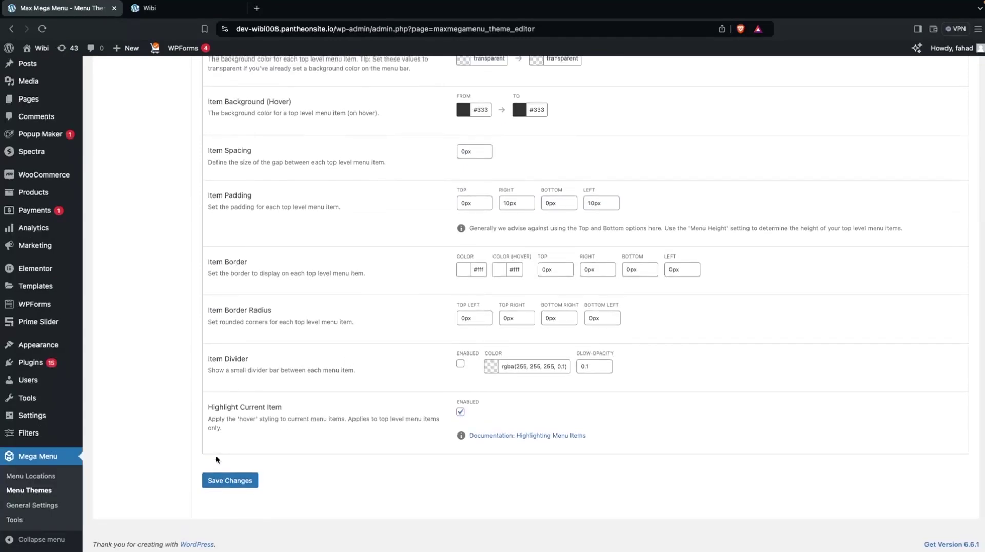
left_click(230, 484)
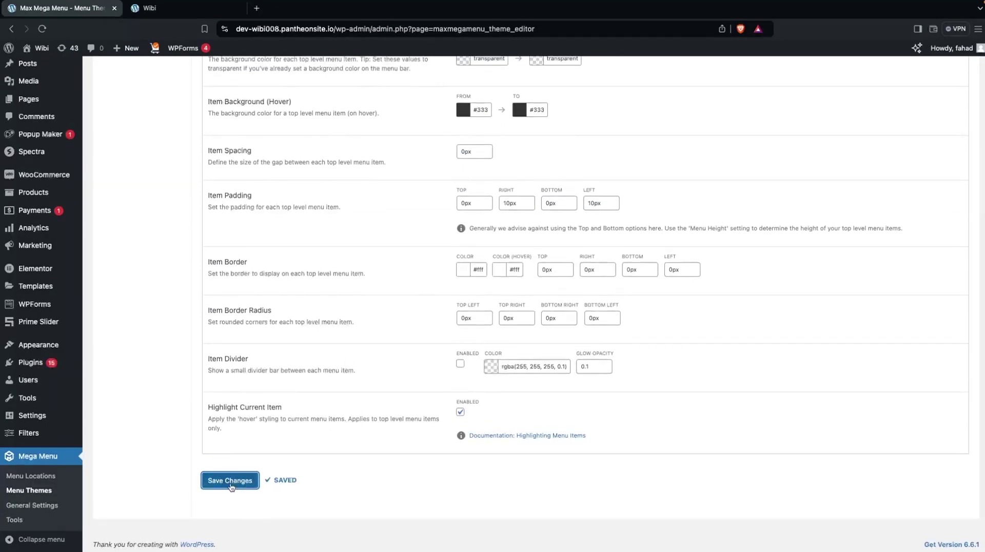
Step: Reload the live Wibi storefront and view the restyled menu bar and Products mega menu
left_click(195, 16)
left_click(42, 29)
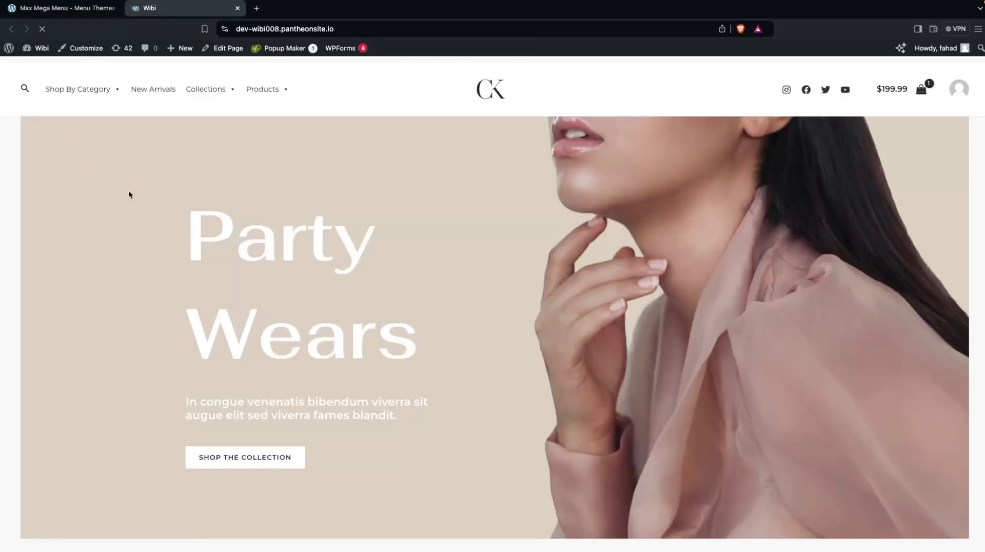
mouse_move(288, 90)
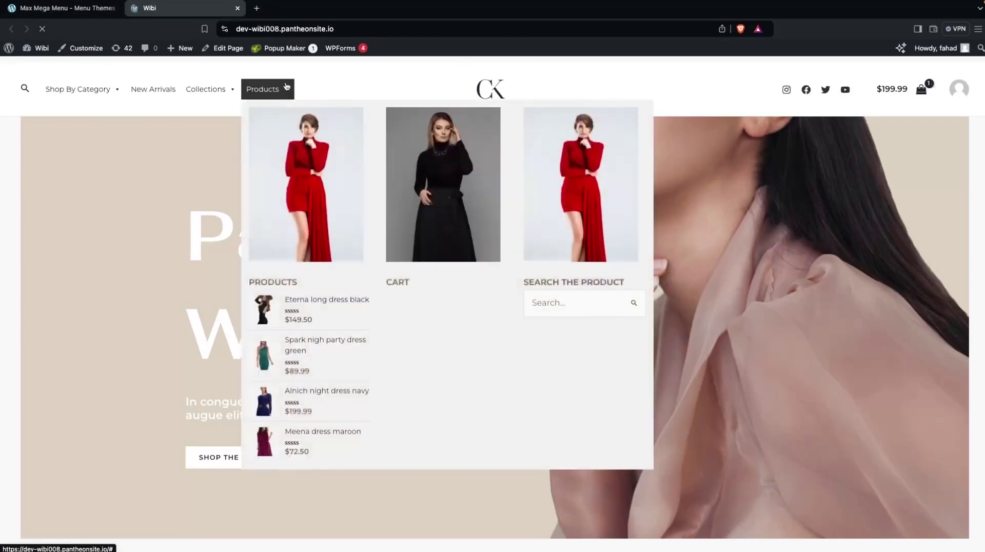